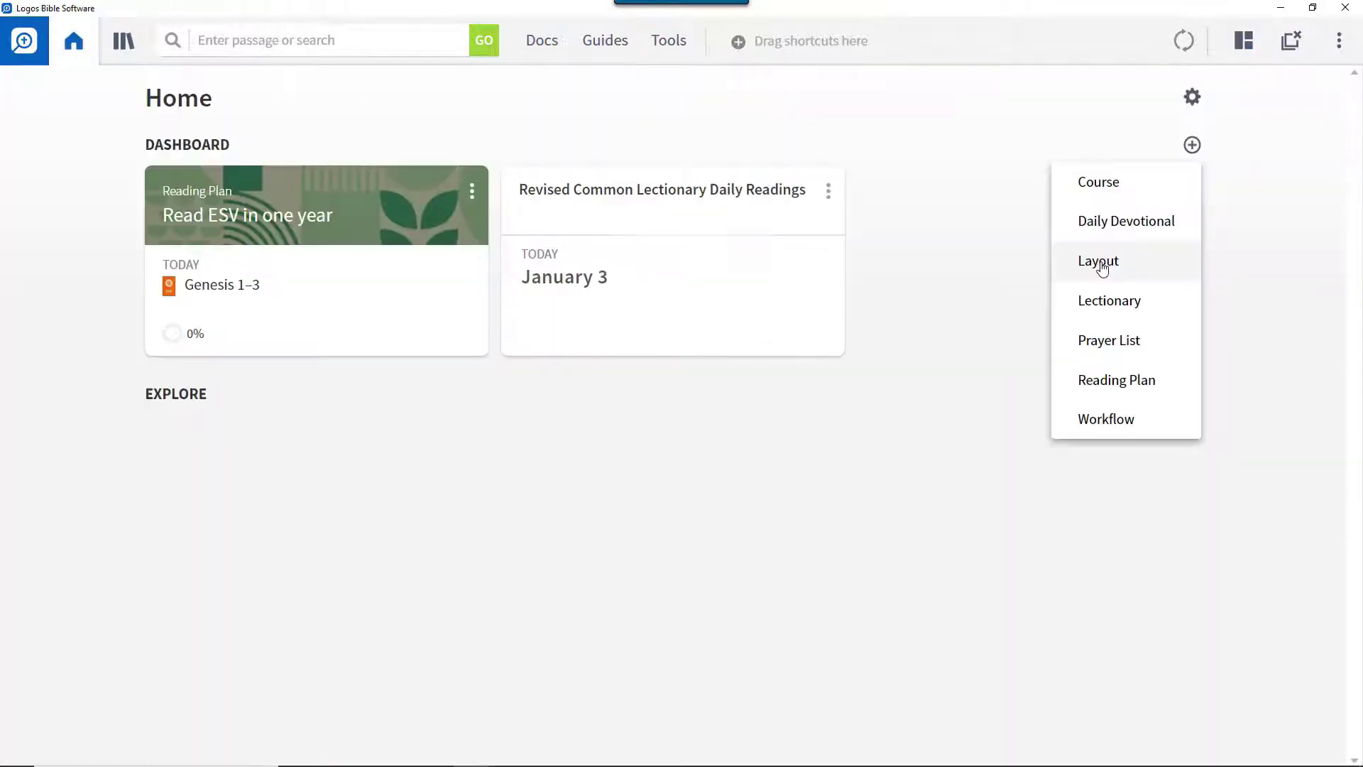
- Tick Greek Study in the layouts-to-add list, then load the Bible Reading saved layout
click(1101, 268)
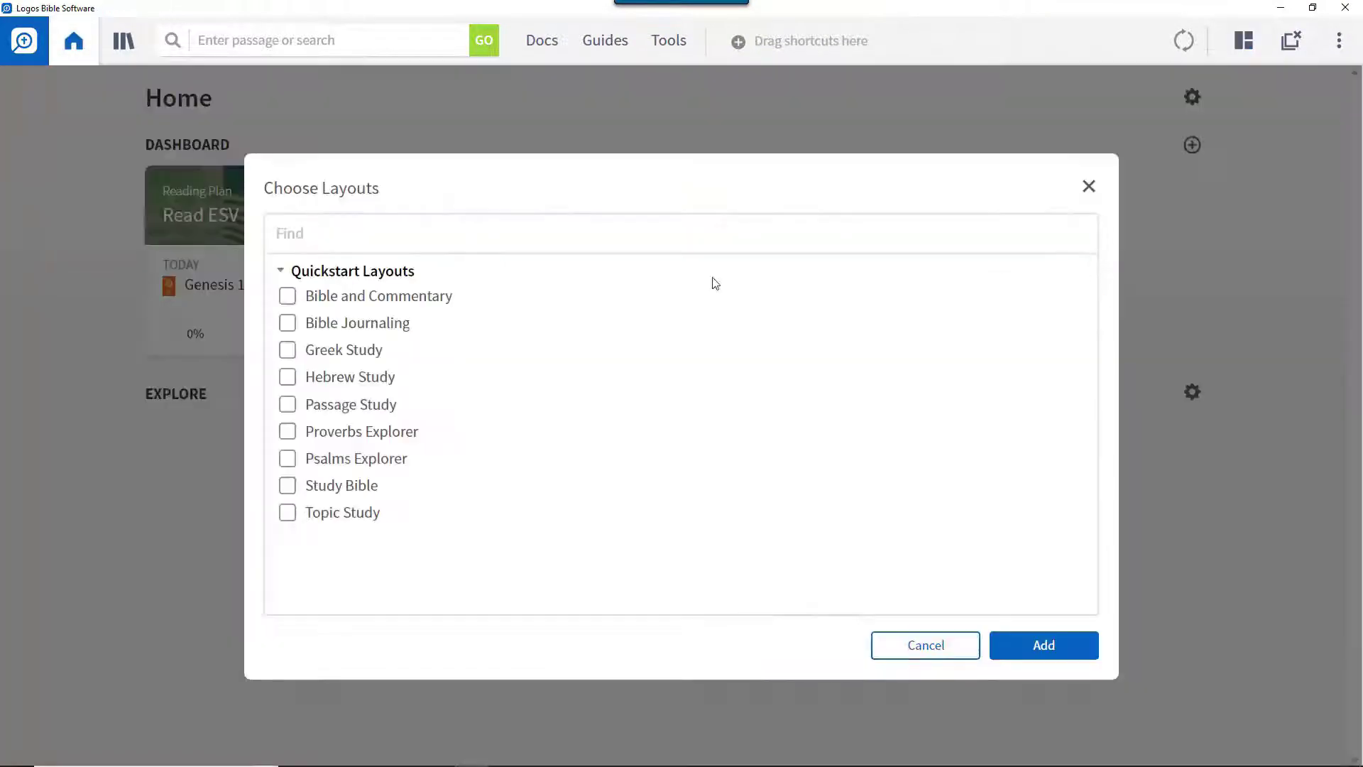
click(345, 357)
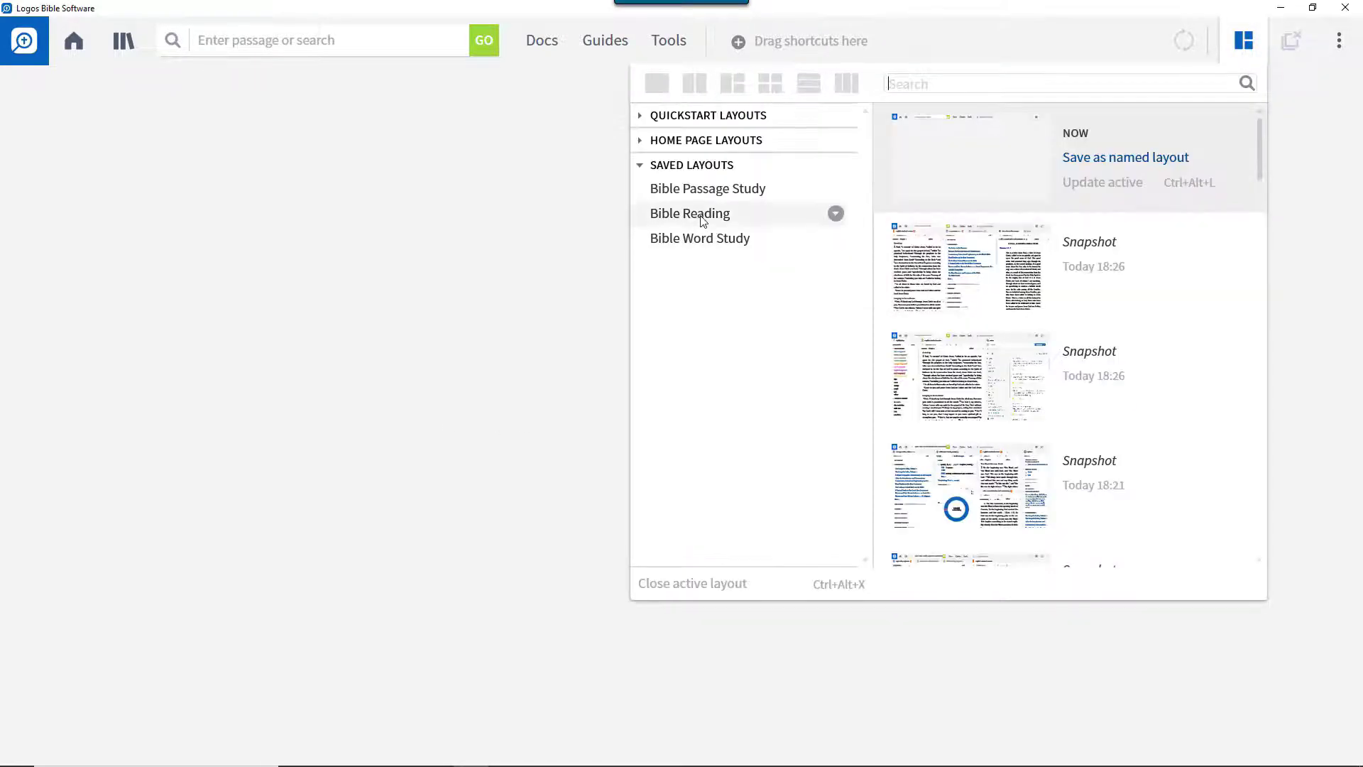
click(698, 214)
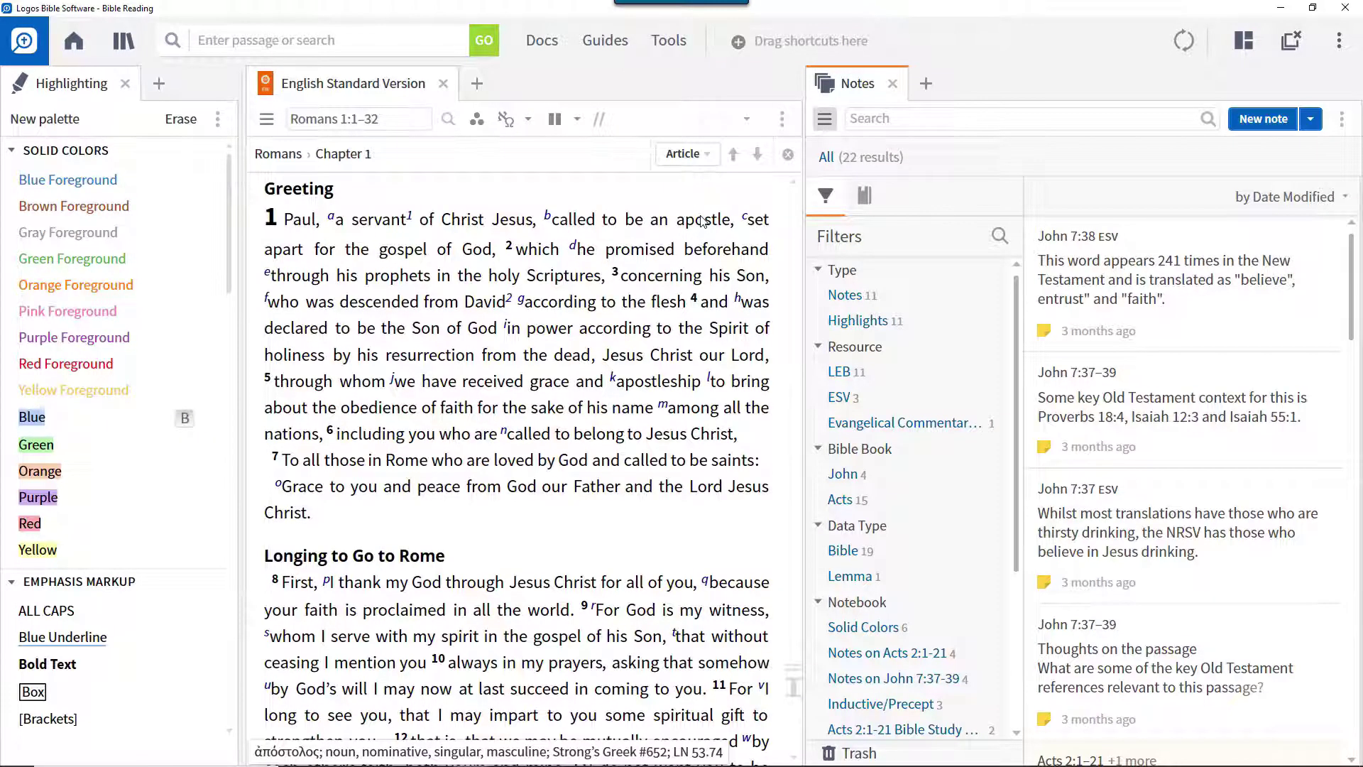
- Load the Bible Passage Study saved layout, then the Bible Word Study layout
key(alt+l)
click(680, 190)
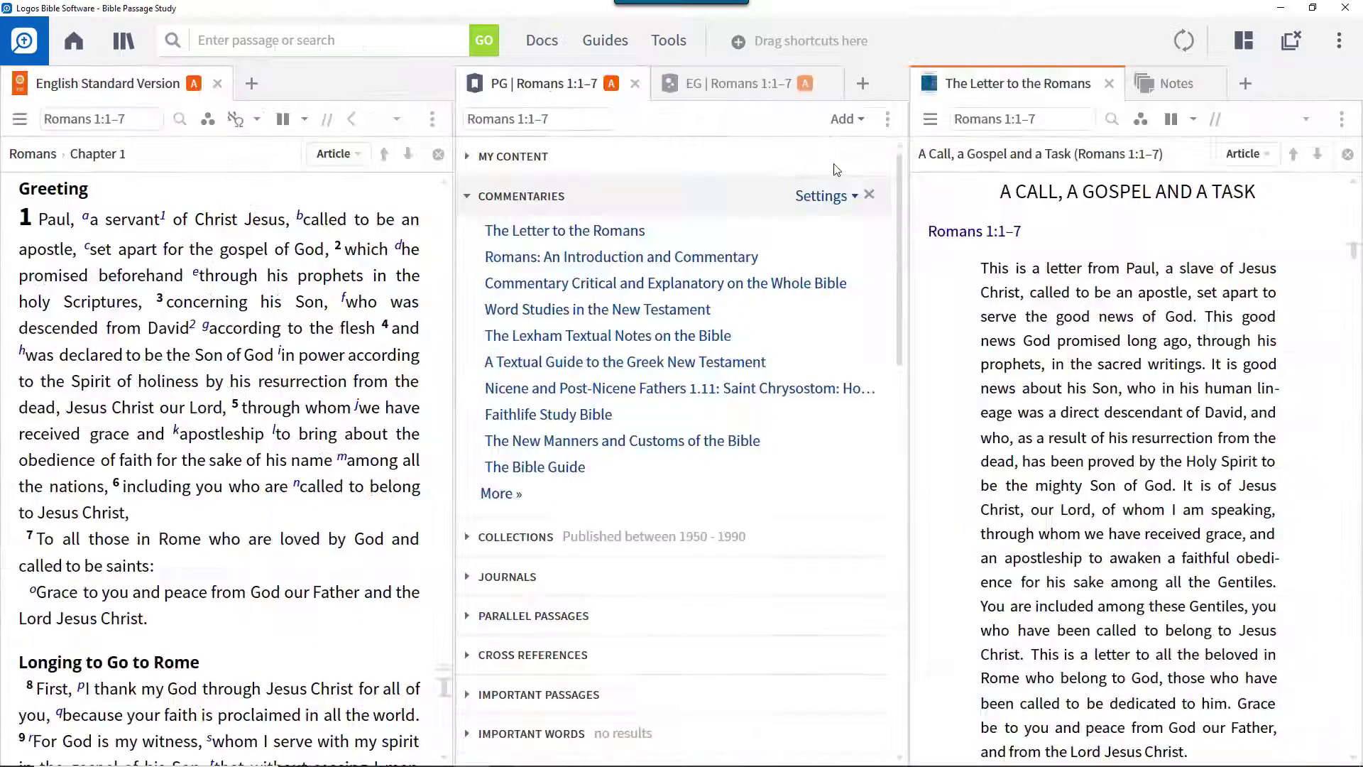
click(1242, 43)
click(714, 251)
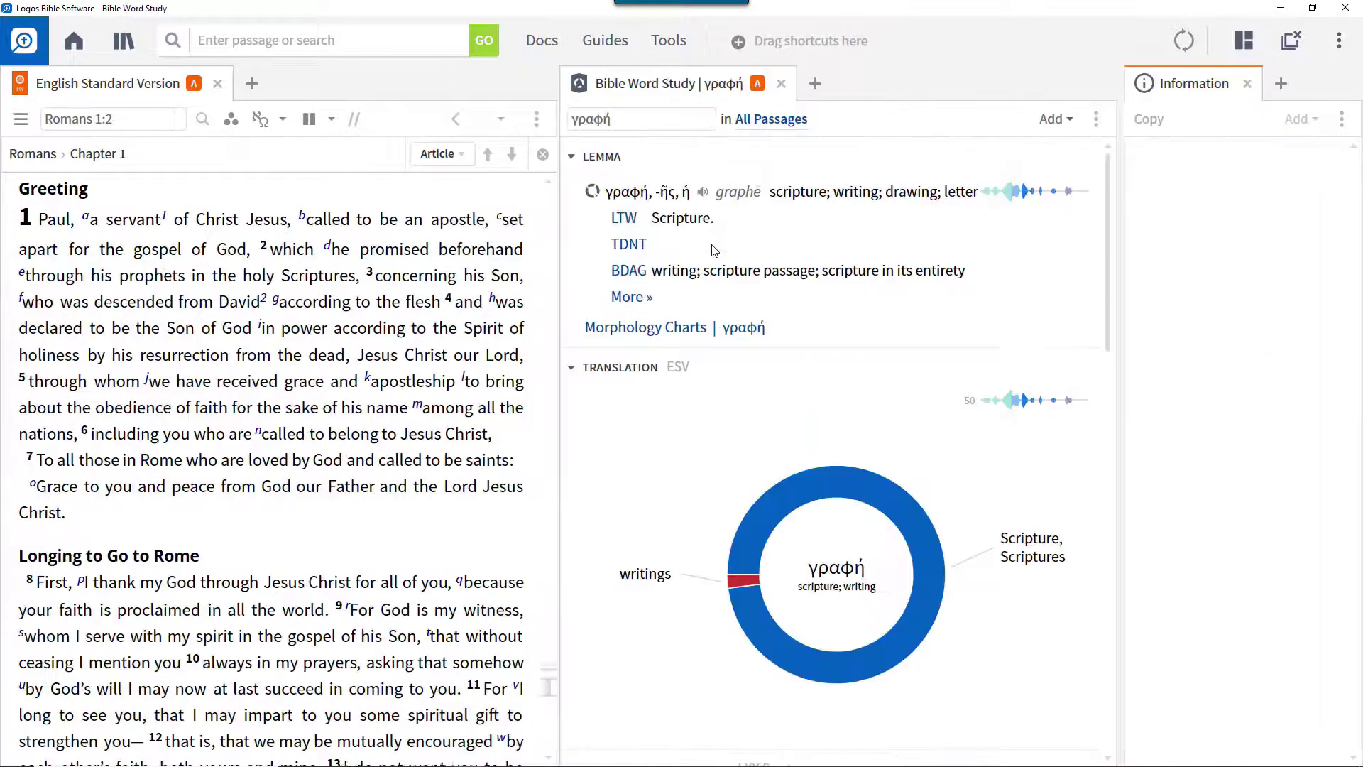
- Expand Quickstart and Home Page Layouts and load the Greek Word Study quickstart layout
click(1244, 43)
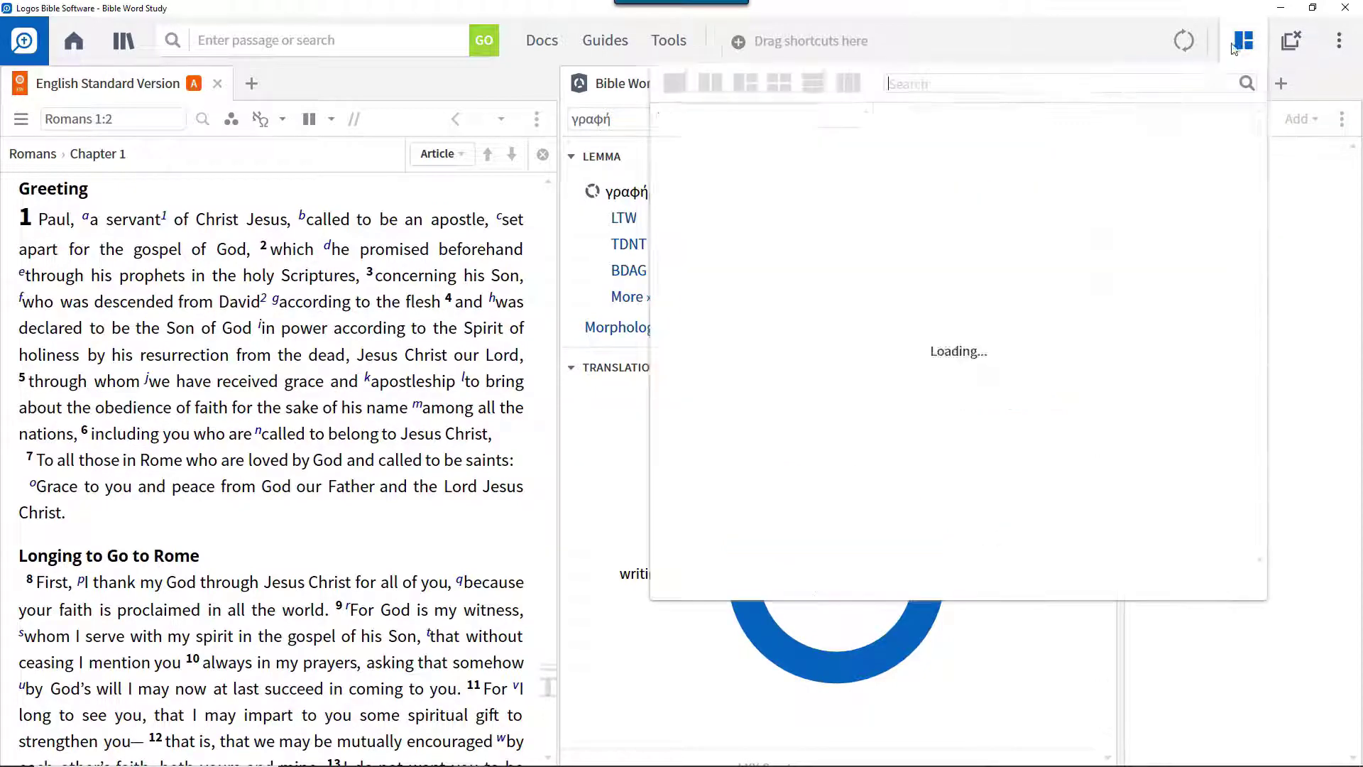
click(641, 117)
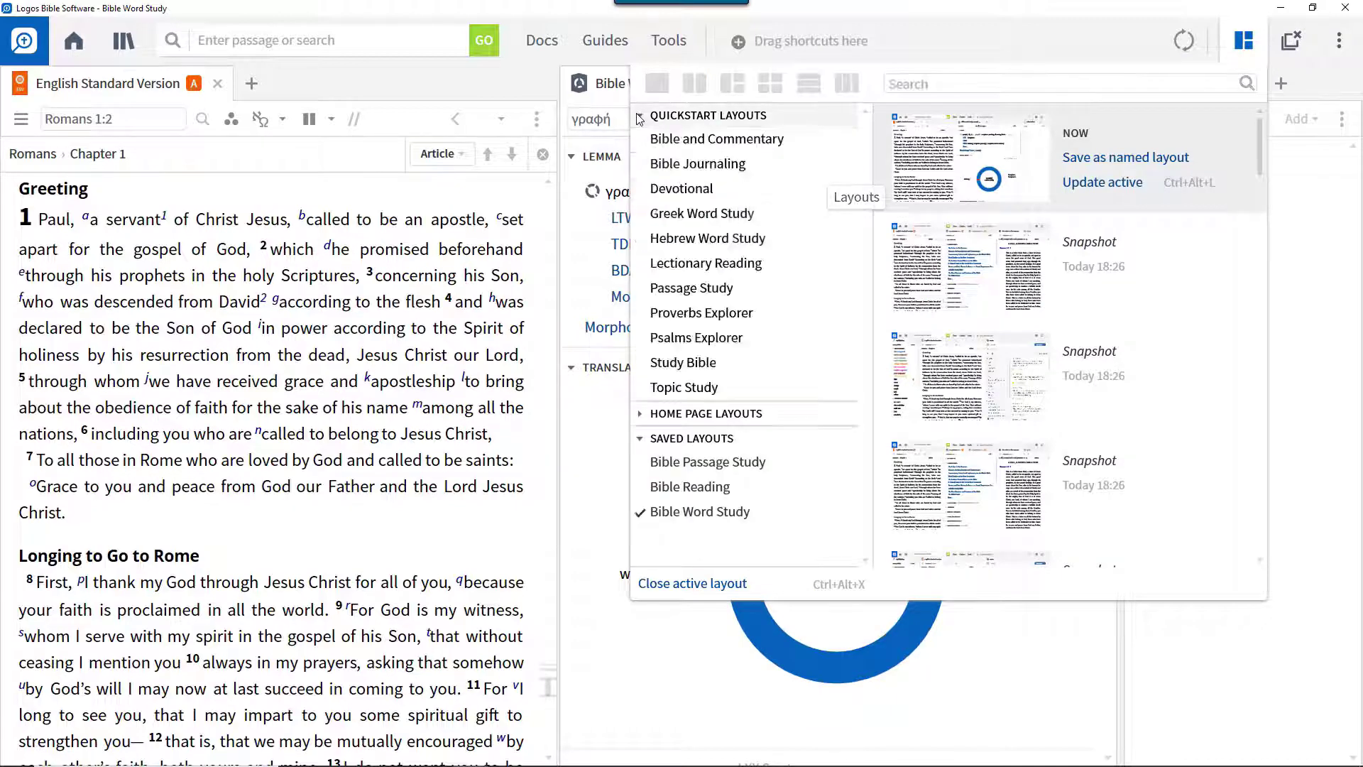
click(641, 415)
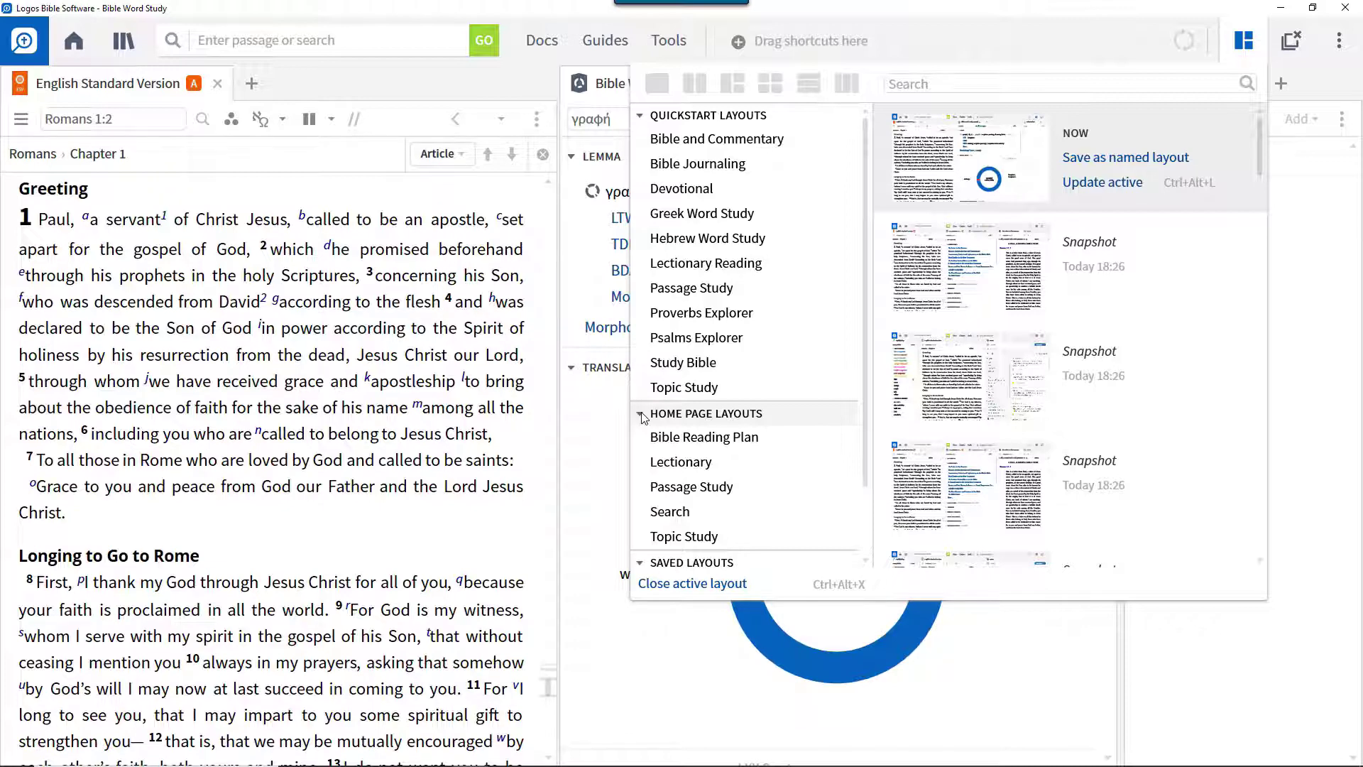
click(675, 213)
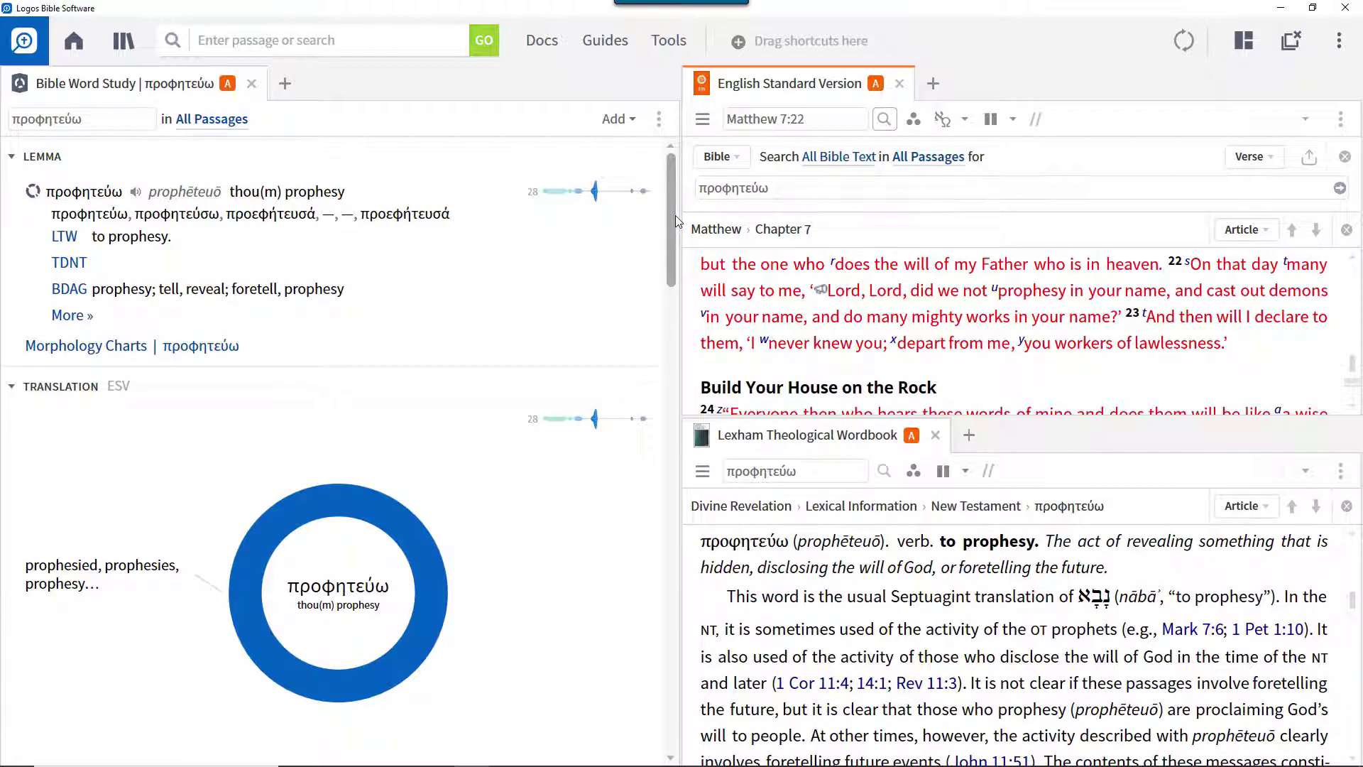
- Choose Bible and Commentary under Quickstart Layouts to show ESV Matthew 7:22 with its commentary
click(1243, 42)
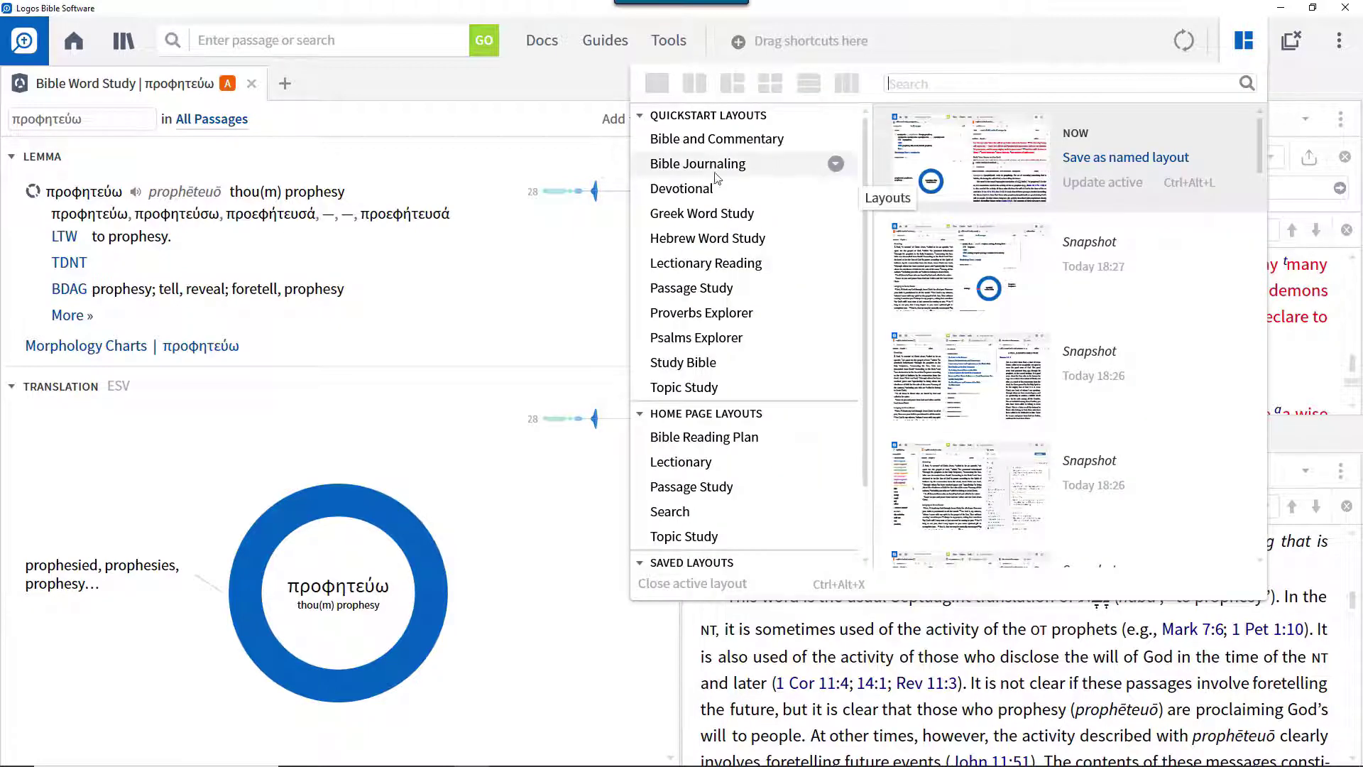
click(700, 139)
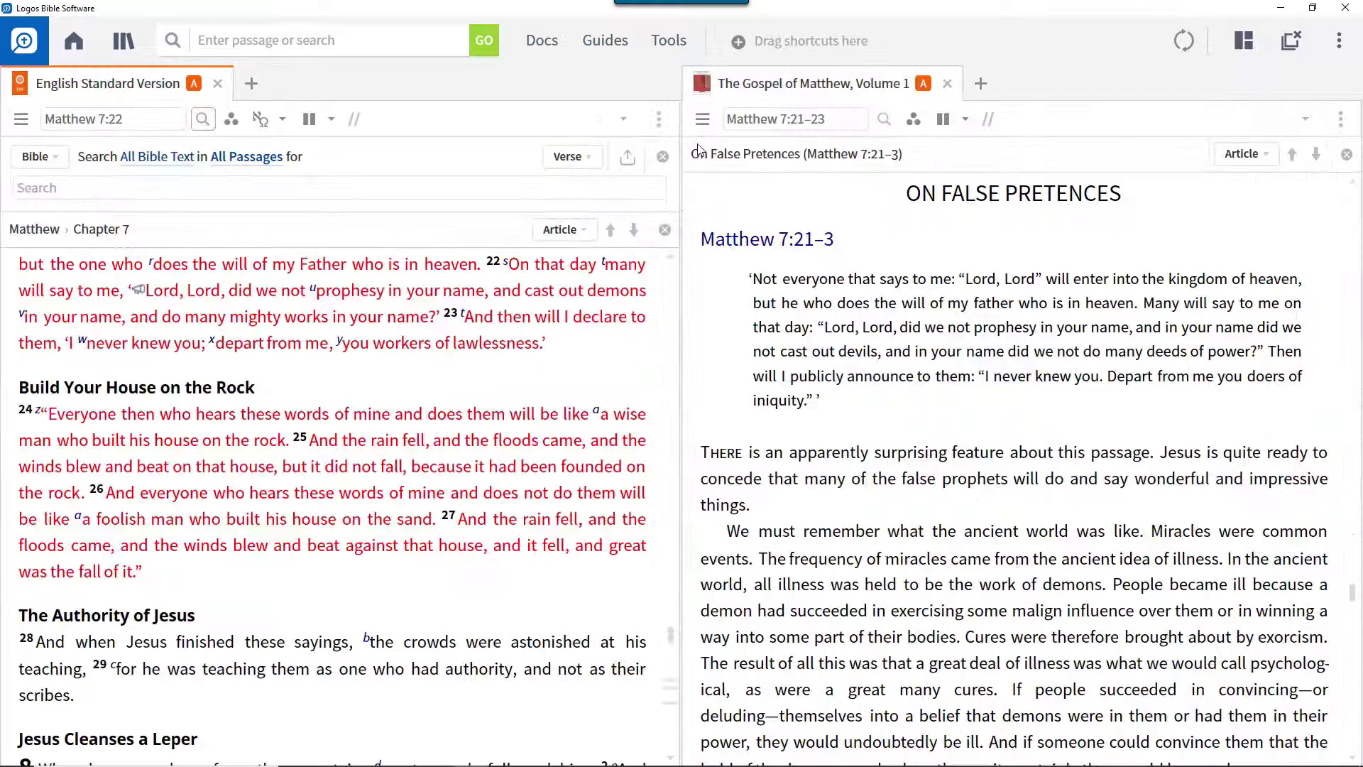
- Add a Text Comparison for the current passage and link it to link set A
click(668, 43)
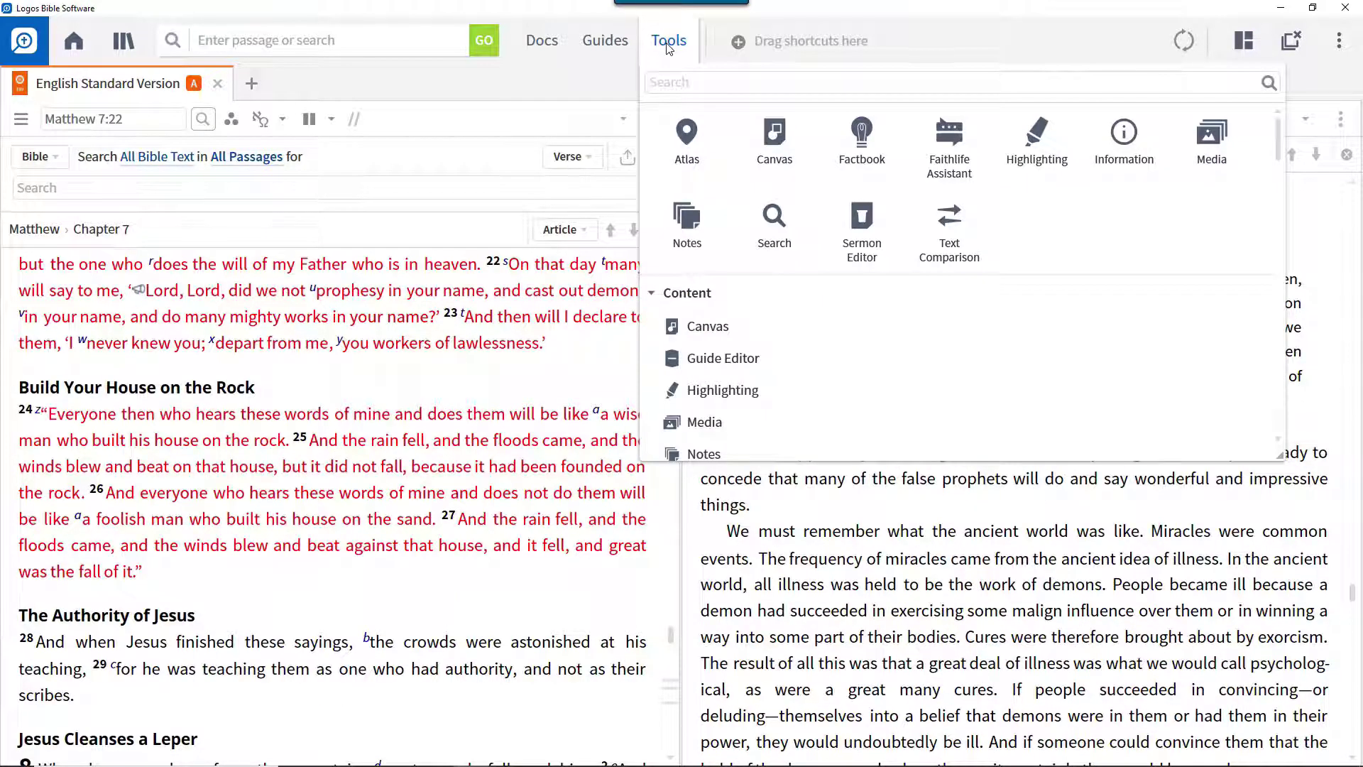
click(951, 225)
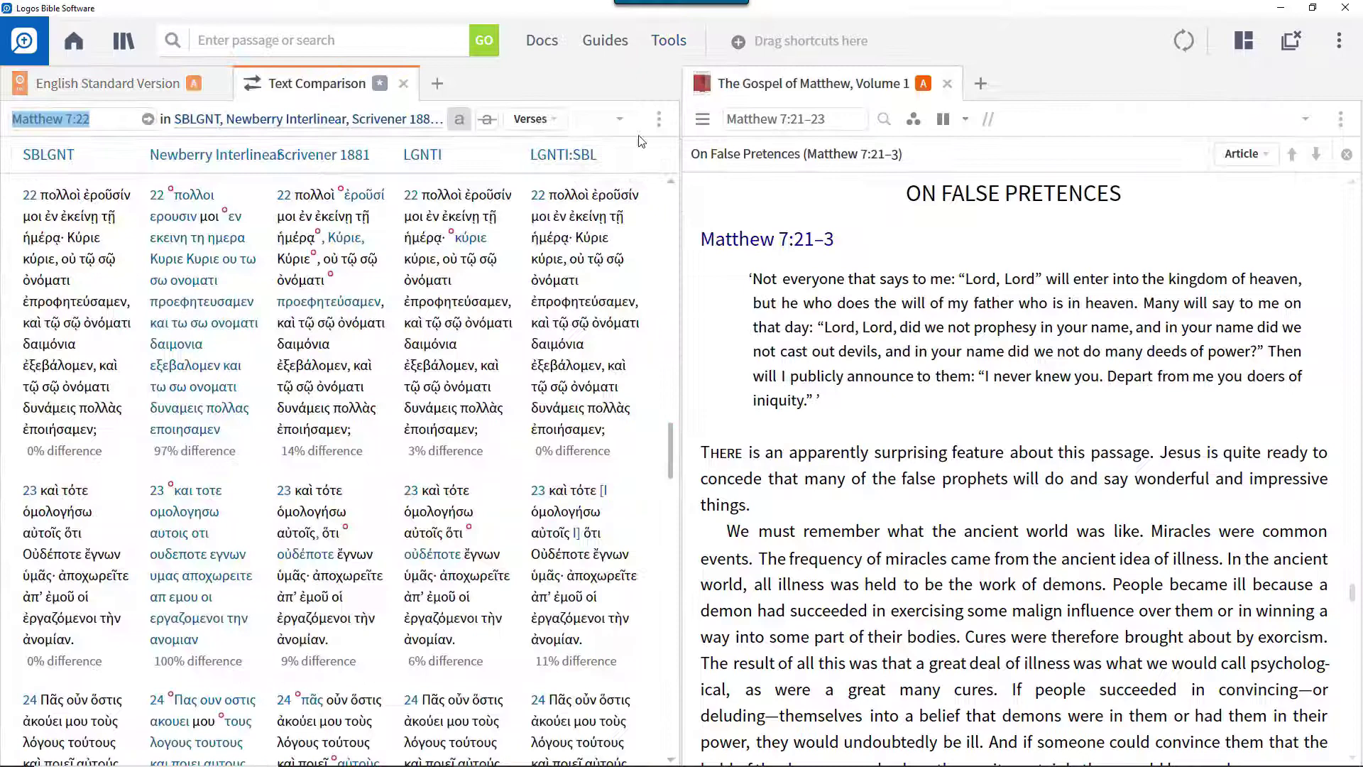
click(658, 118)
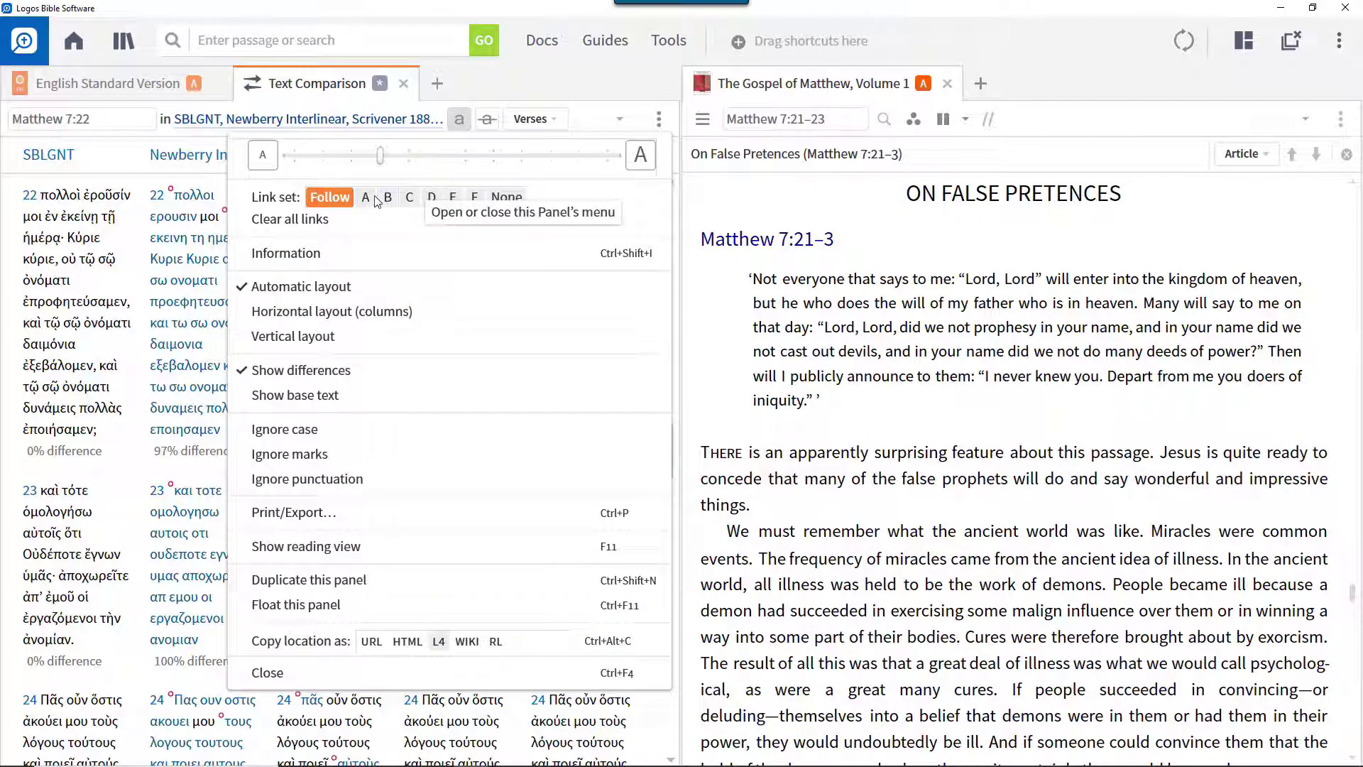
click(368, 198)
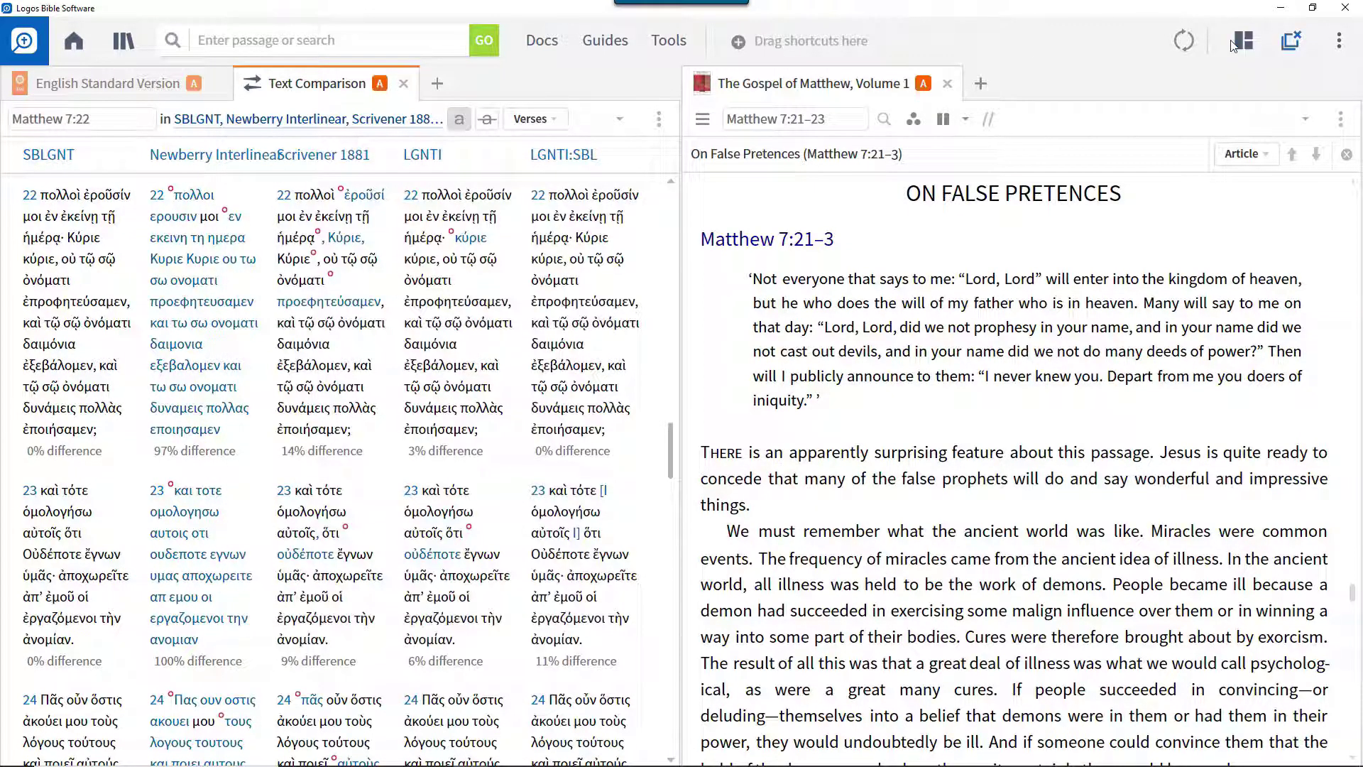
- Replace the Bible and Commentary layout with the current arrangement
click(1241, 42)
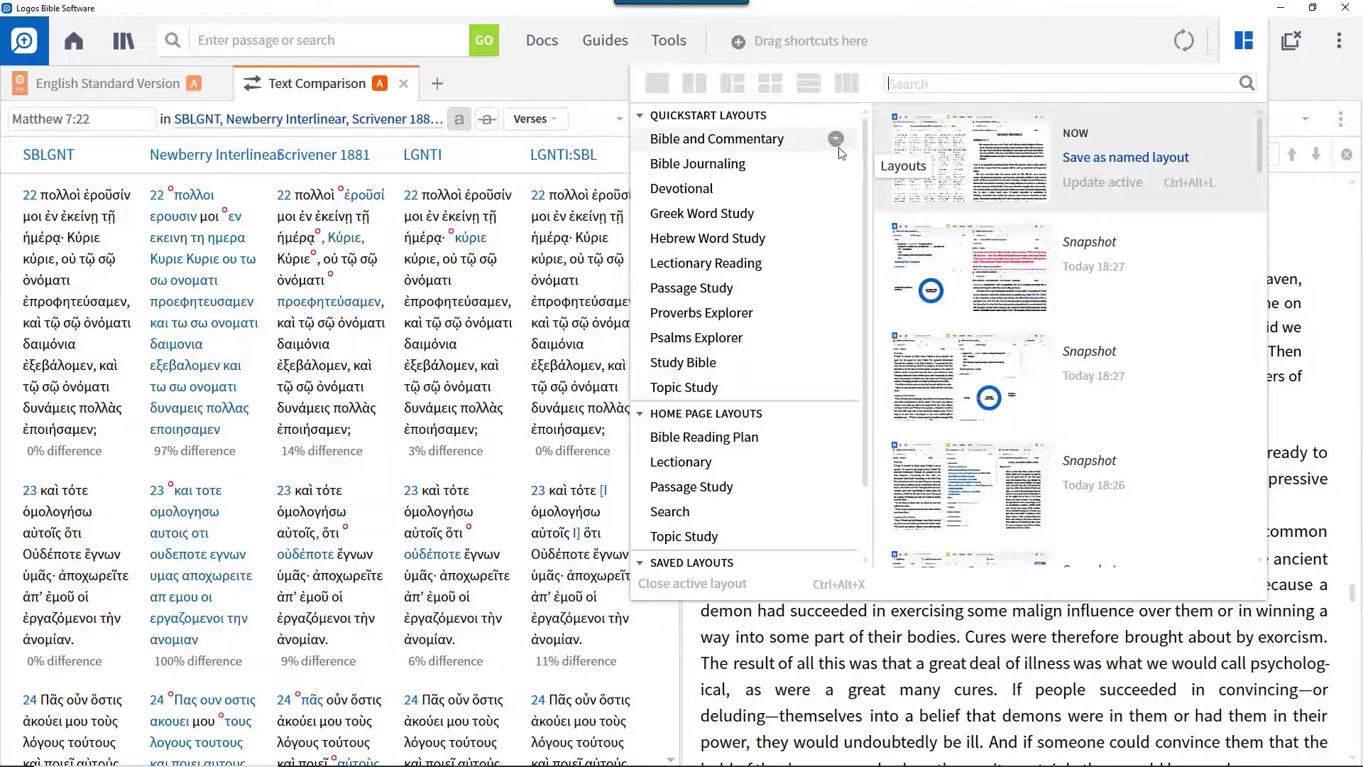
click(835, 139)
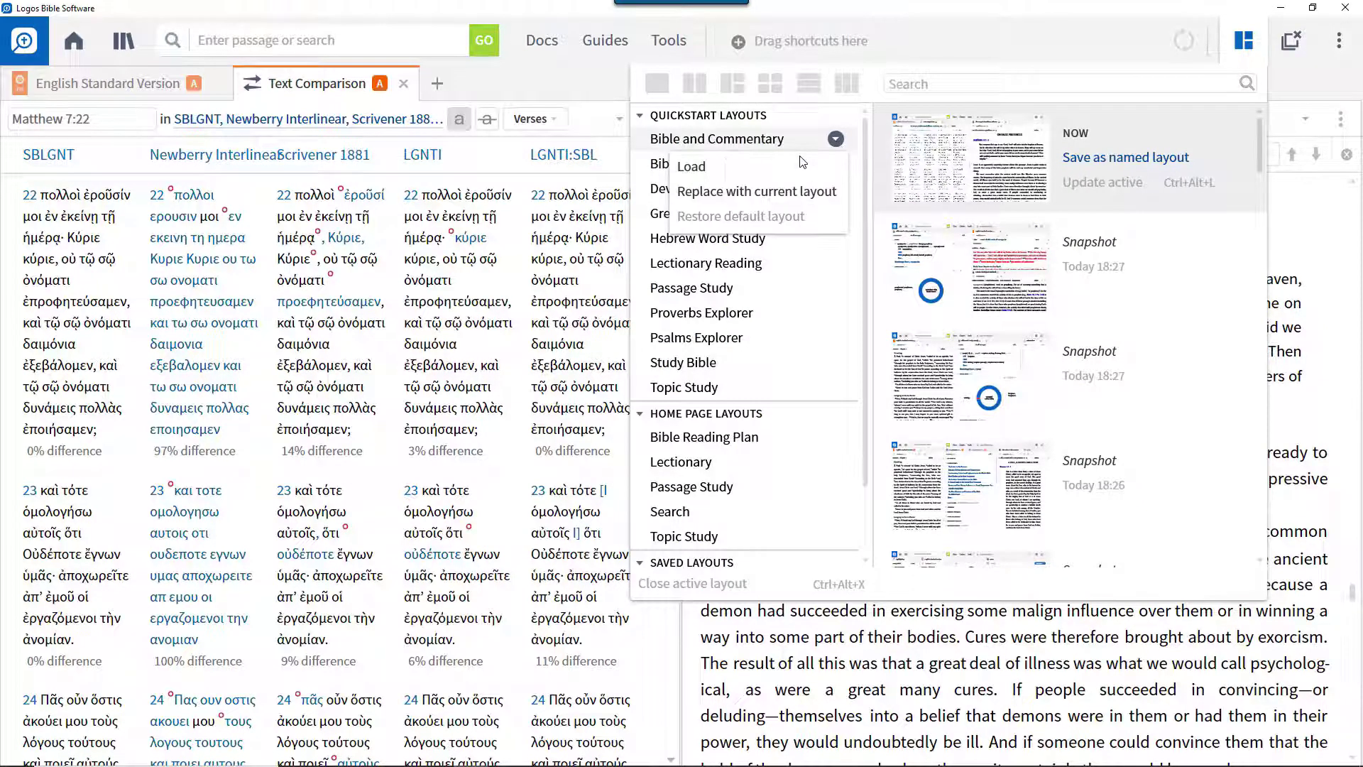
click(781, 191)
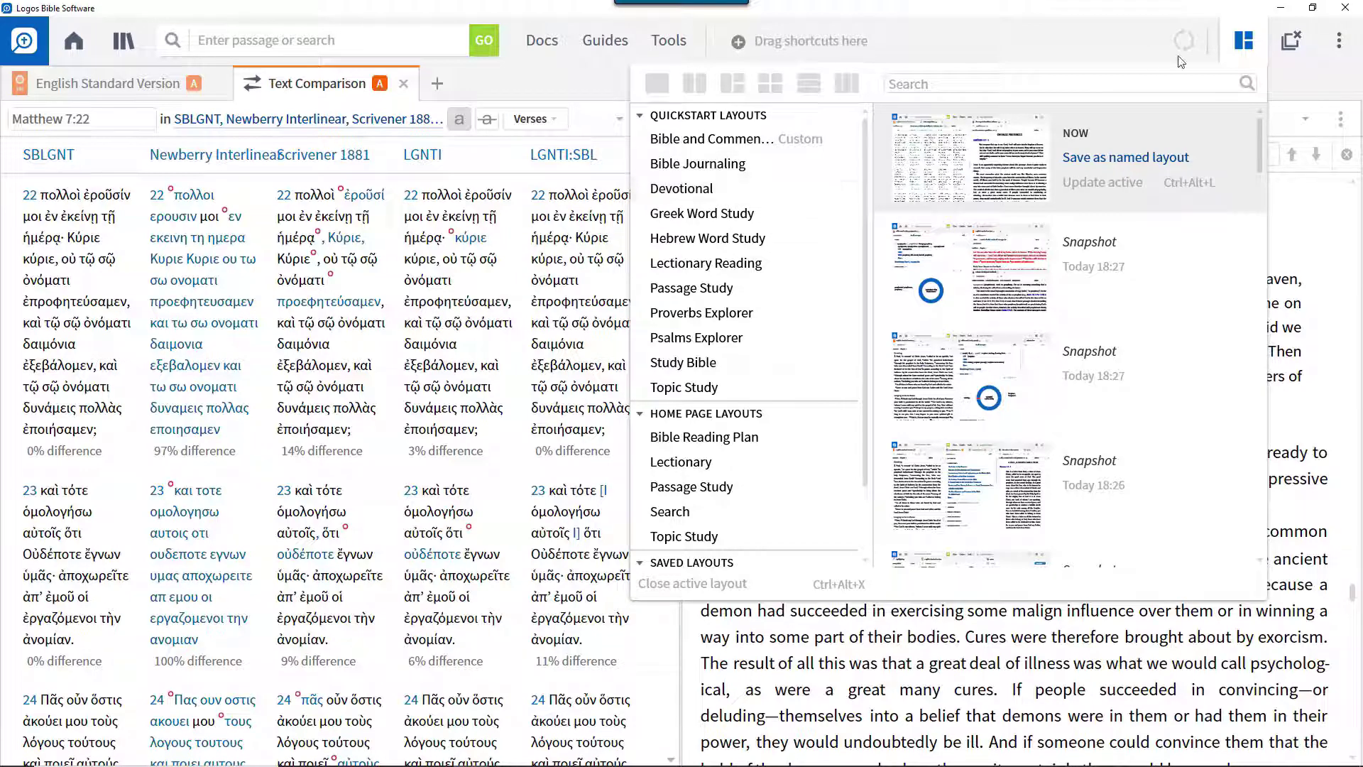
- Close all panels and reload the customised Bible and Commentary layout
click(1292, 48)
click(1292, 45)
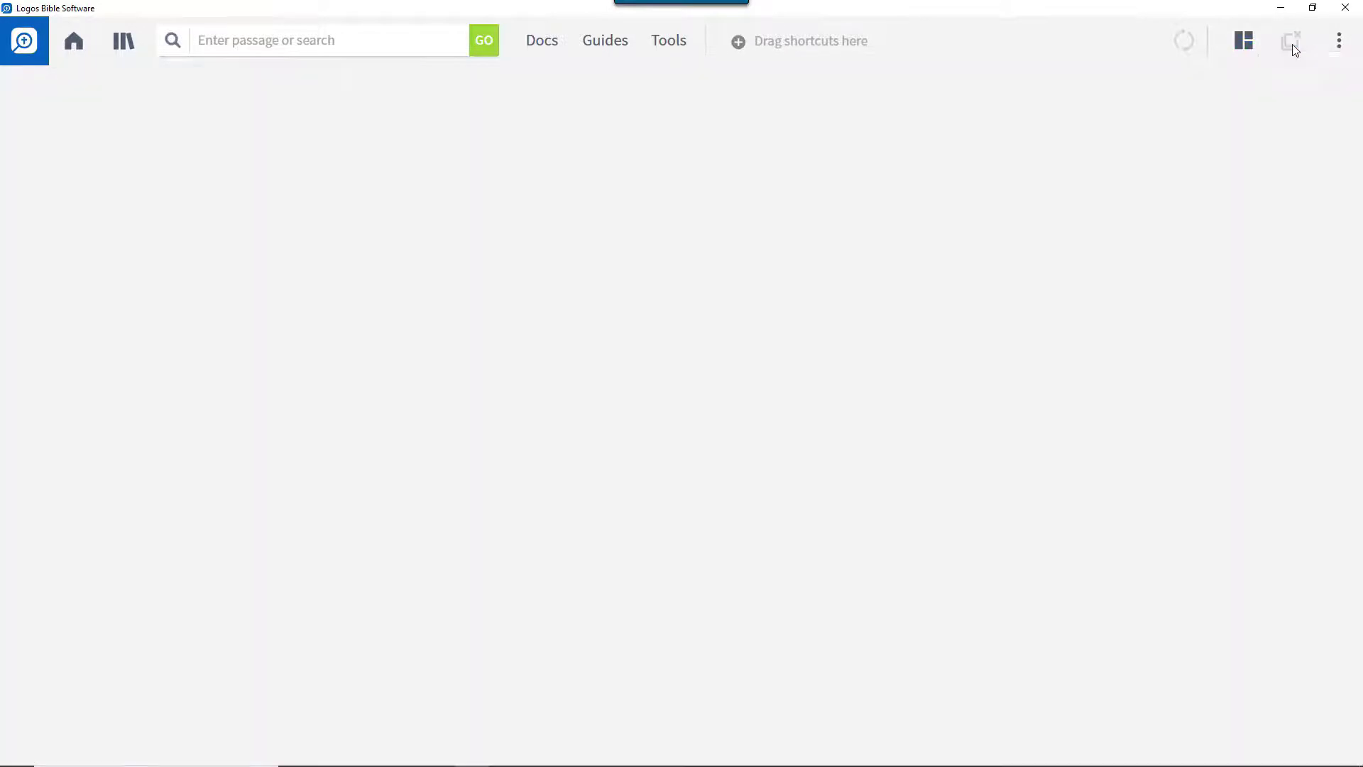
click(1247, 44)
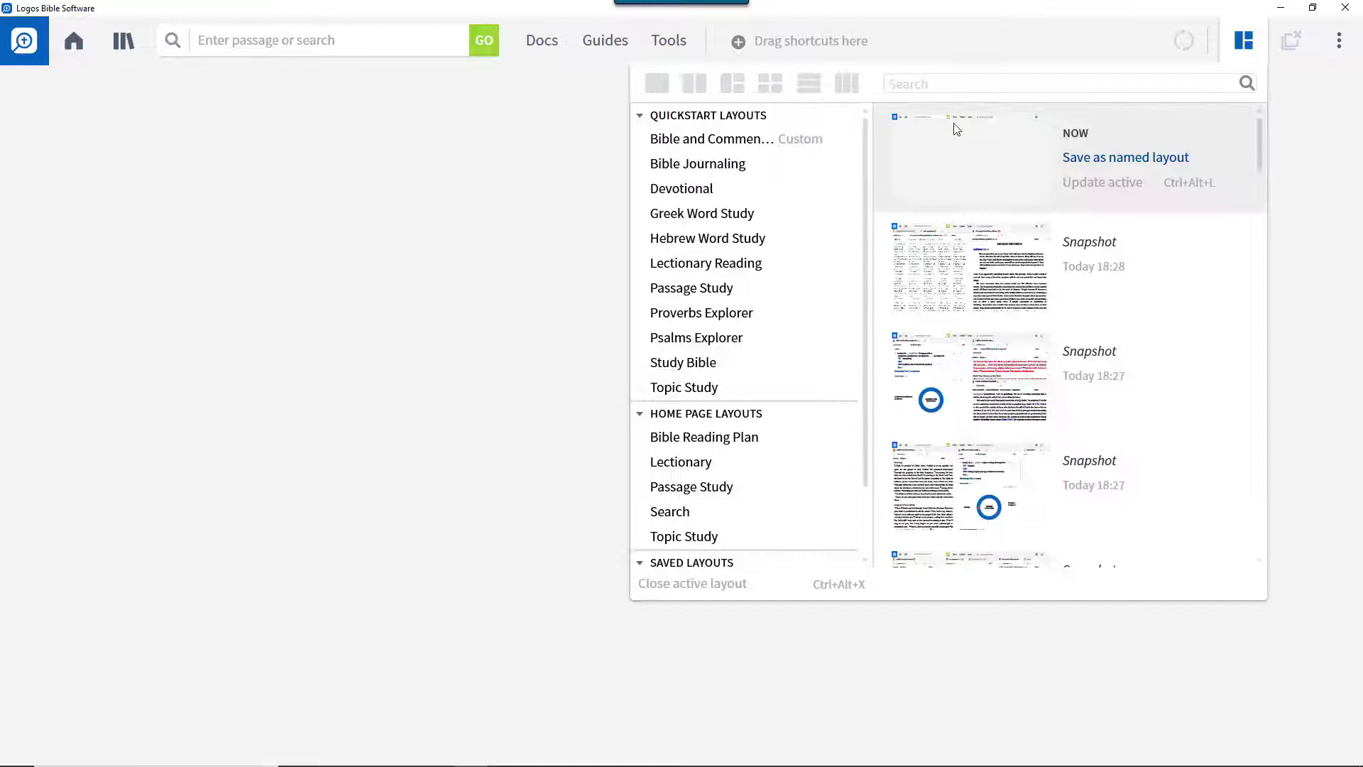
click(968, 266)
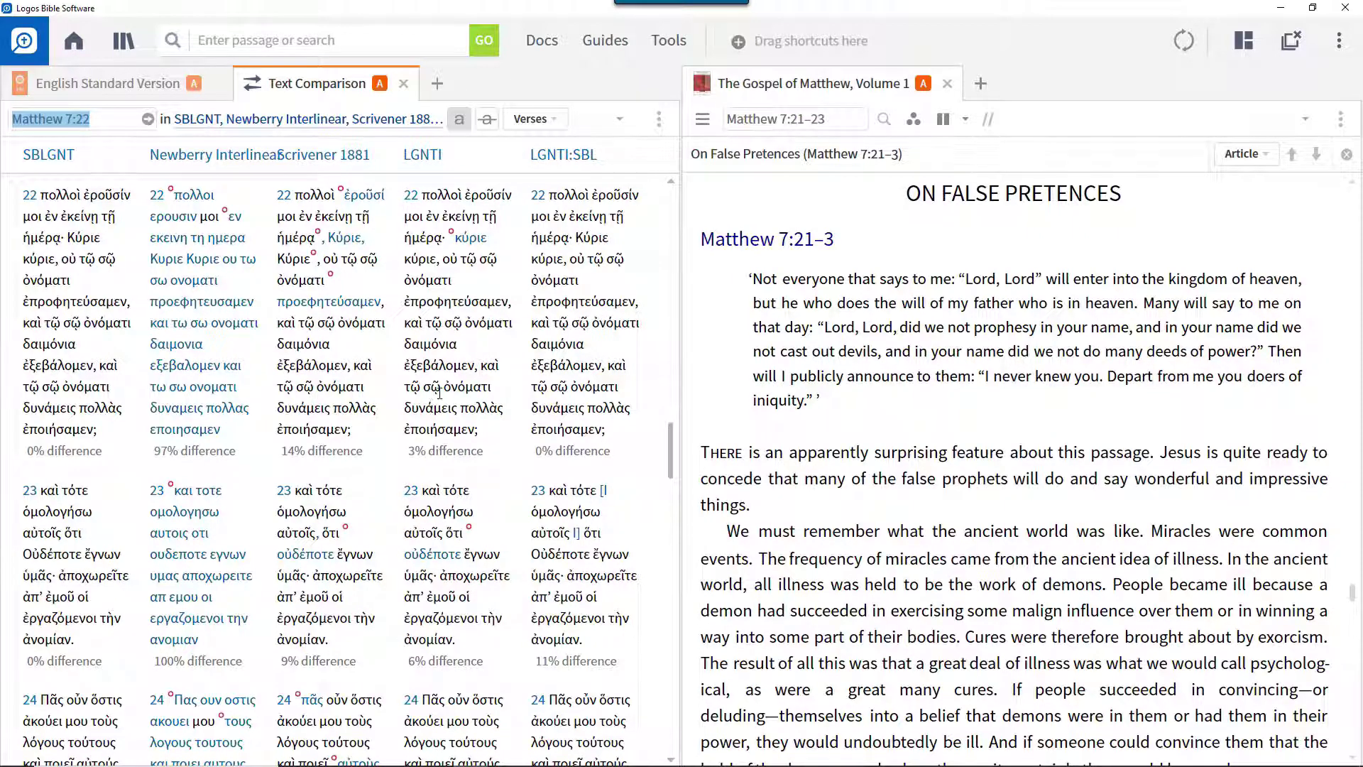
- On Home, add a Greek Study Layout card via Dashboard +, then launch Greek Study from it
click(74, 41)
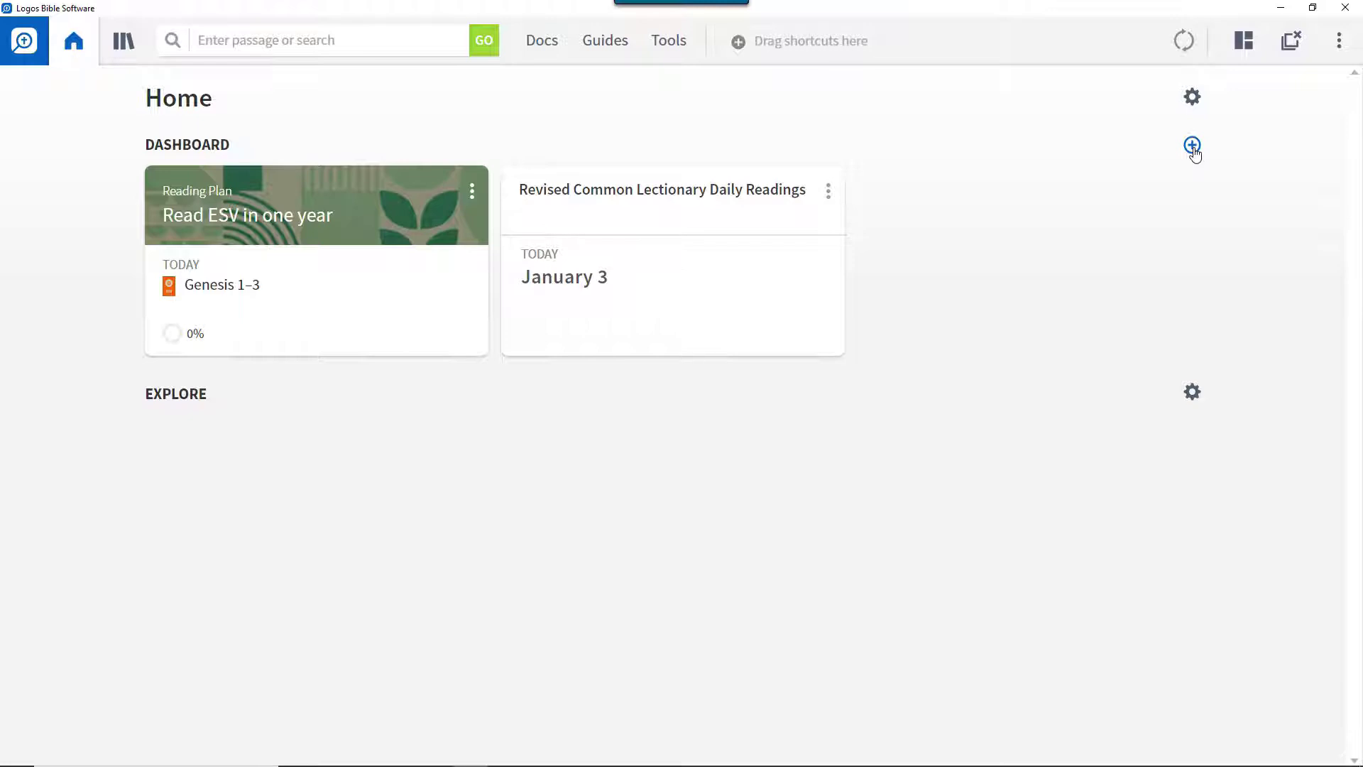
click(1193, 148)
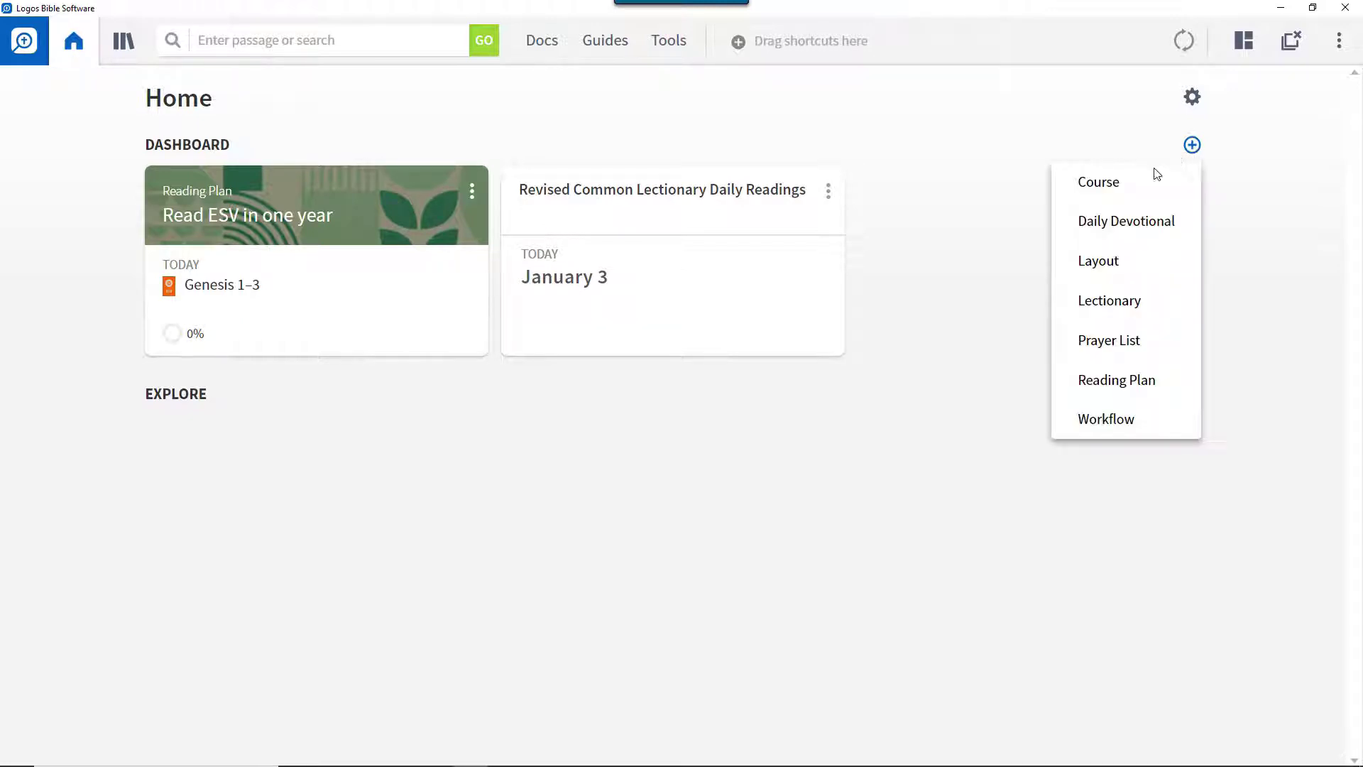
click(1100, 260)
click(336, 354)
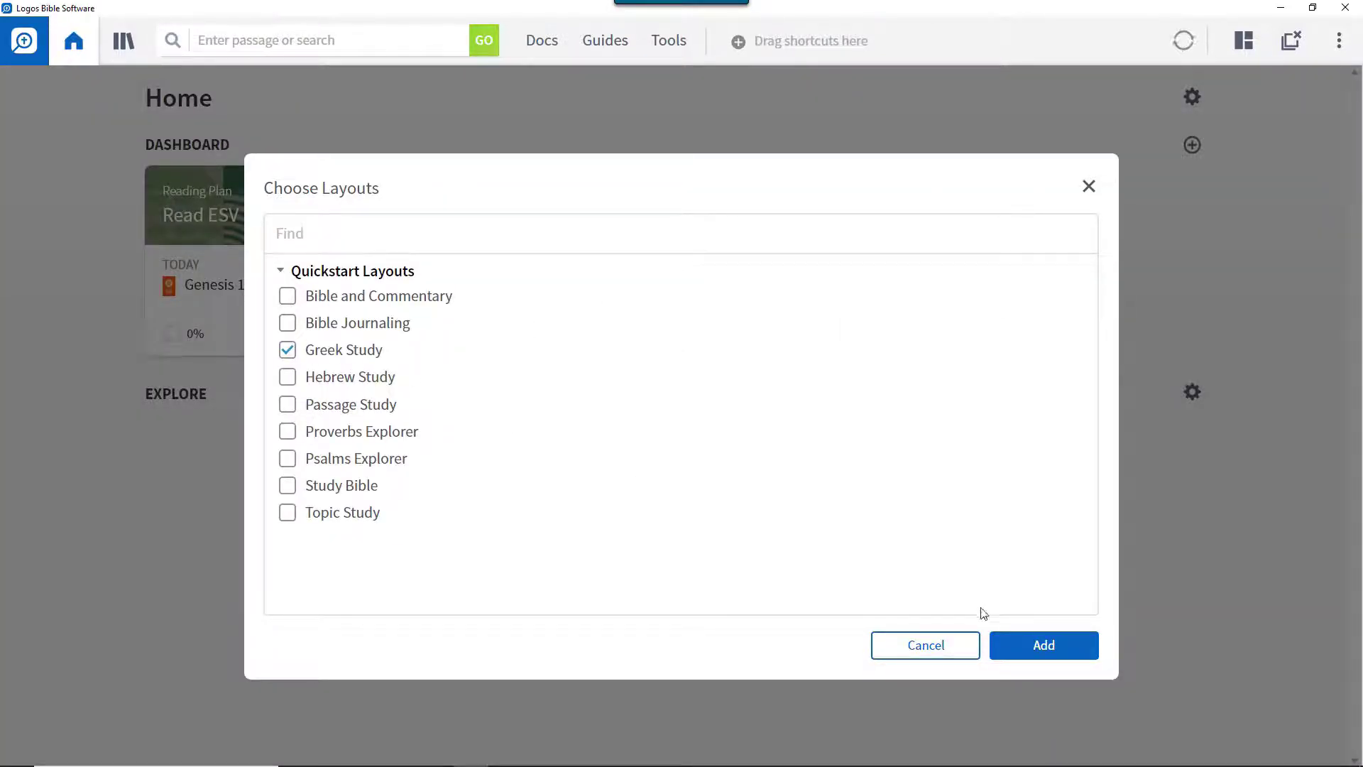
click(1022, 645)
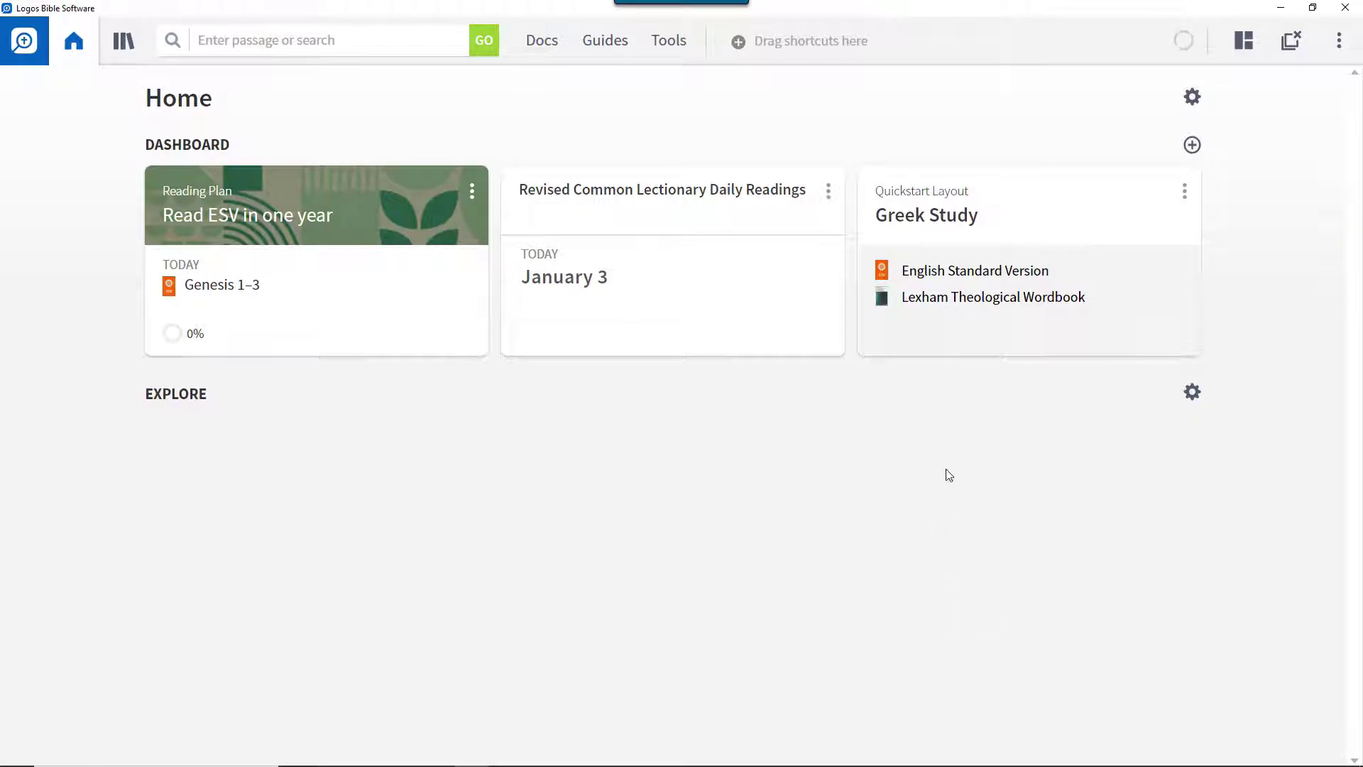
click(953, 227)
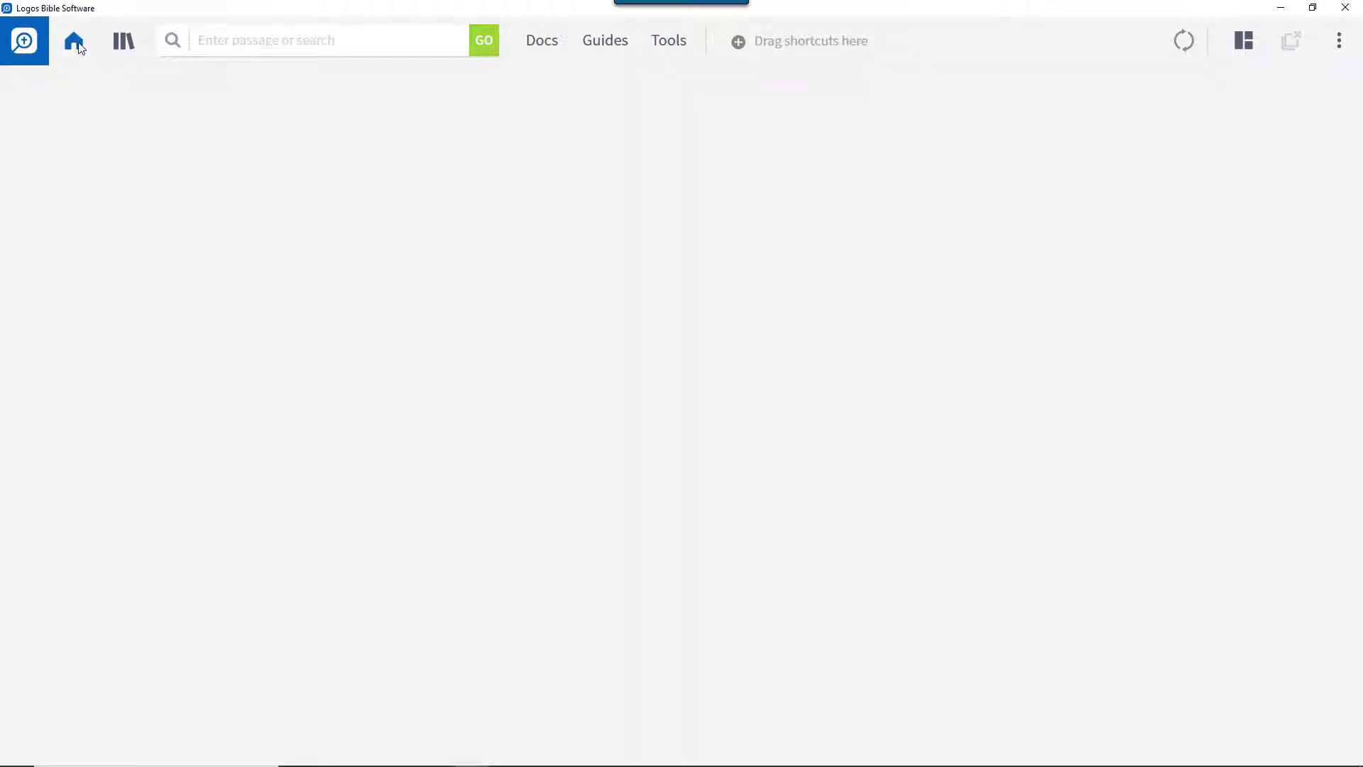
- From Home, open the Read ESV in one year reading plan, then close all panels
click(73, 41)
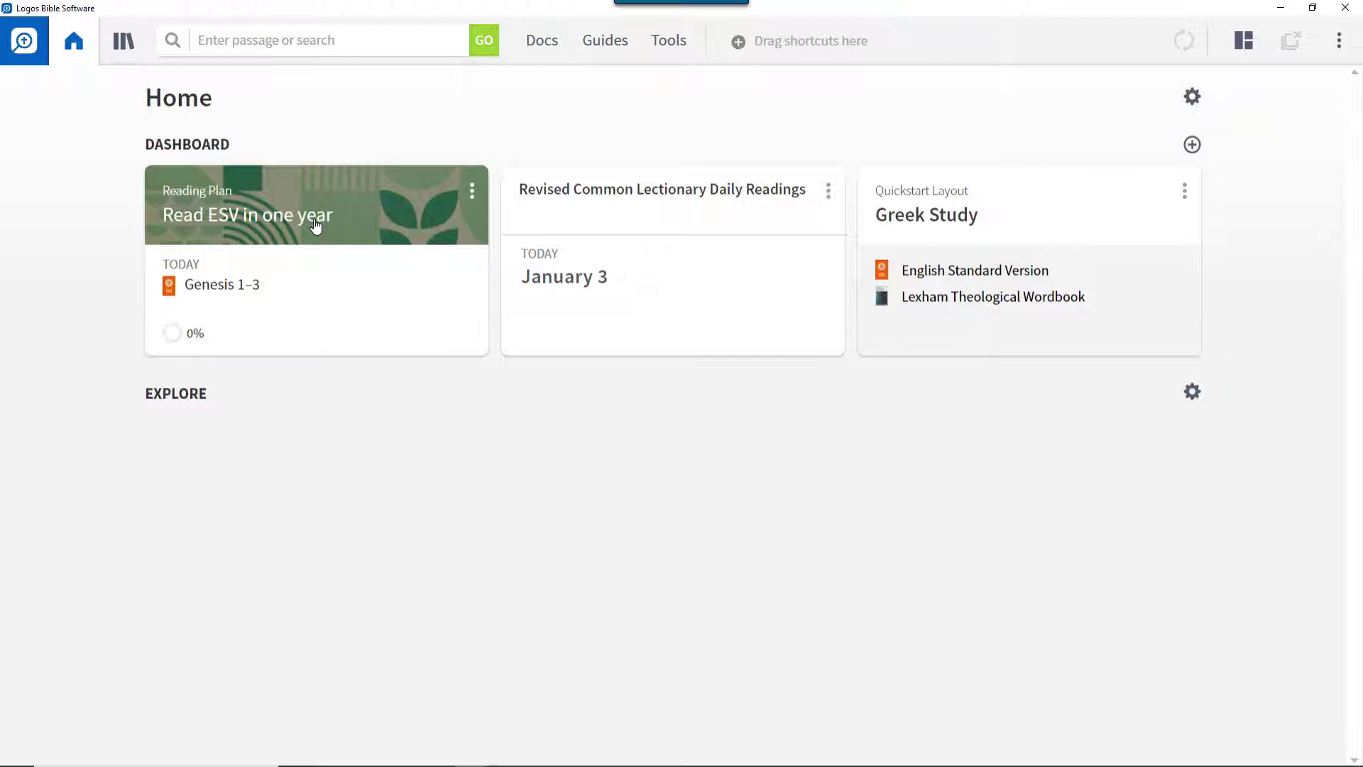
click(316, 226)
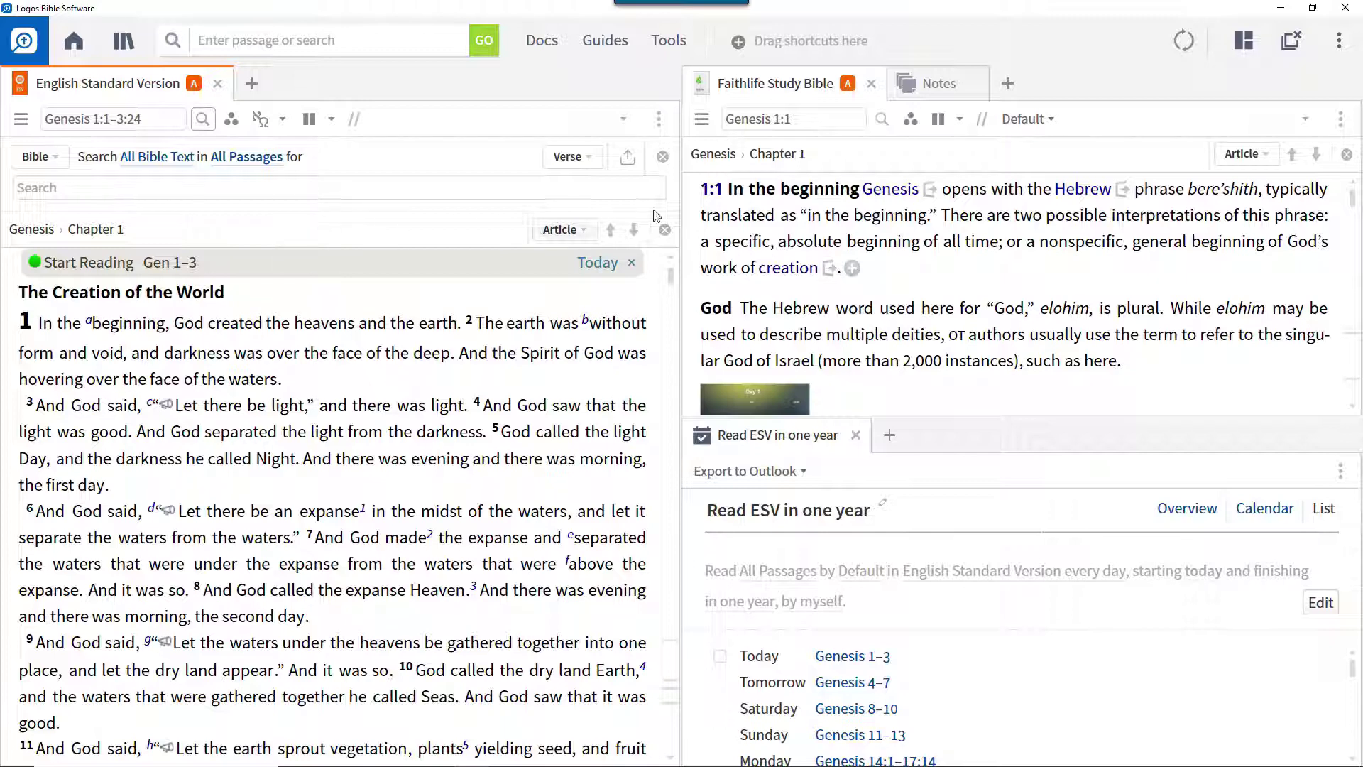
click(1291, 45)
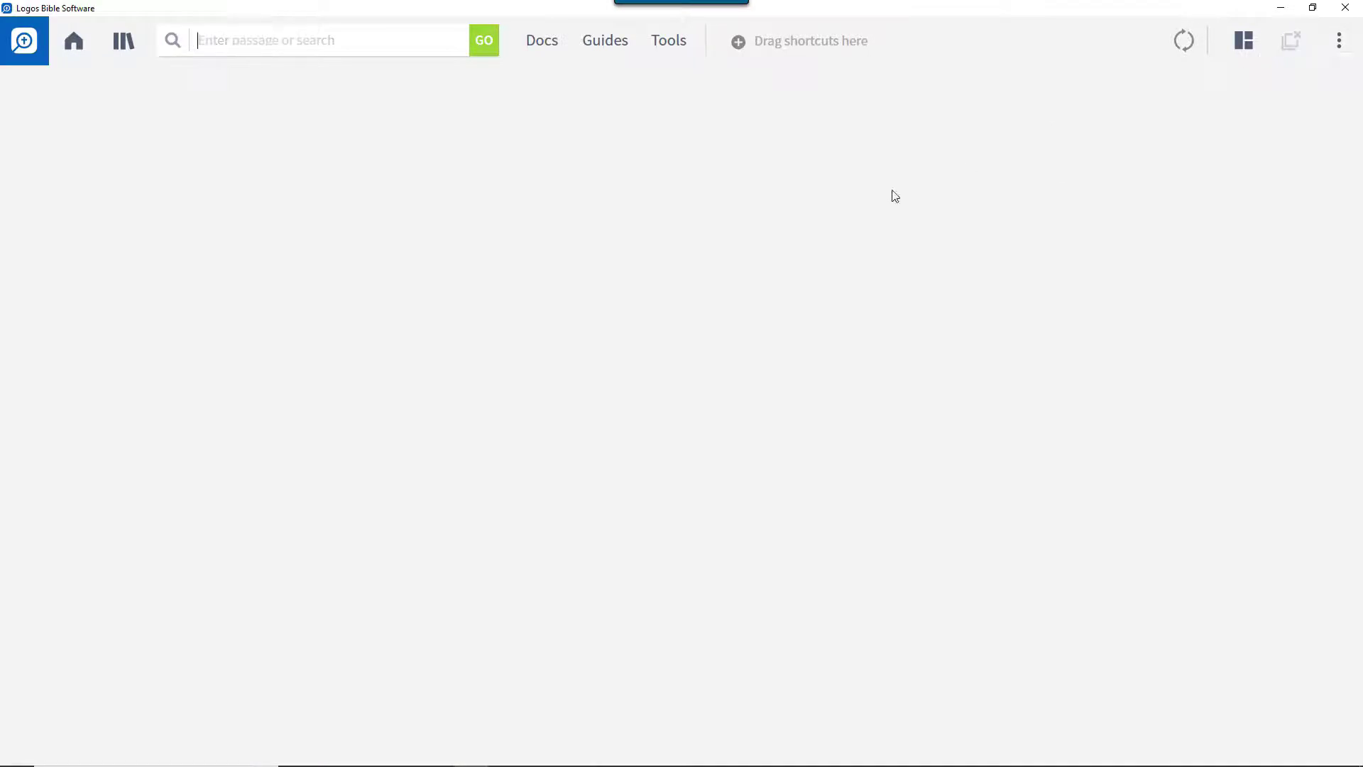
- Return Home and open the Lectionary layout showing the January 3 readings with Psalm 72
click(79, 50)
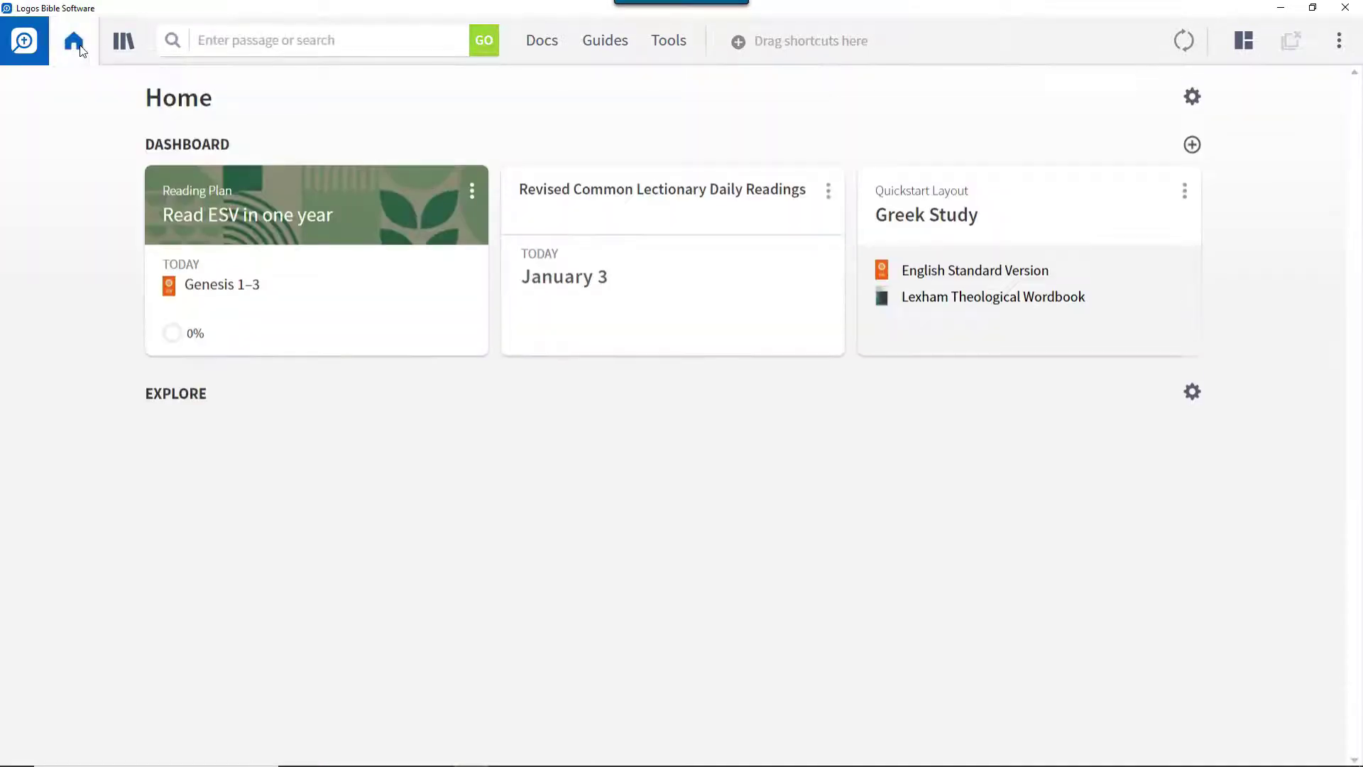
click(712, 283)
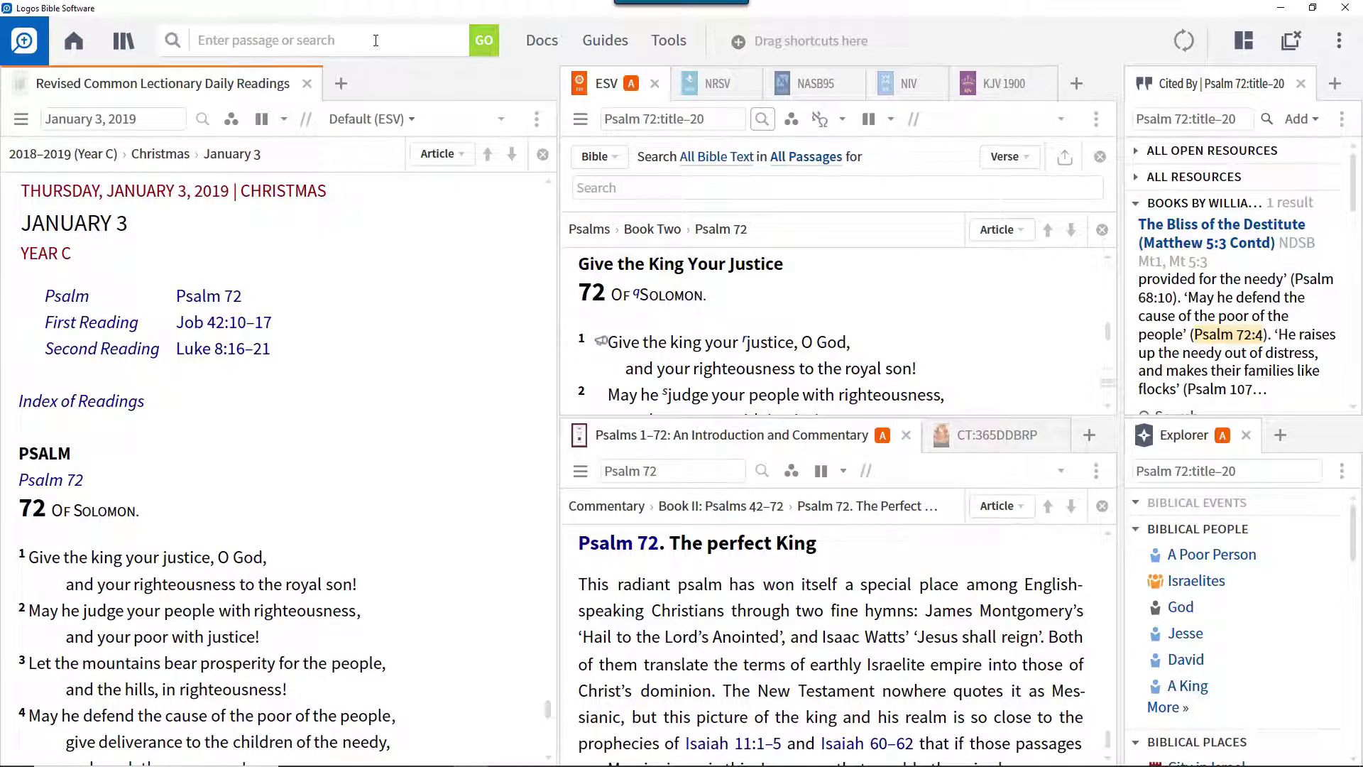
click(375, 40)
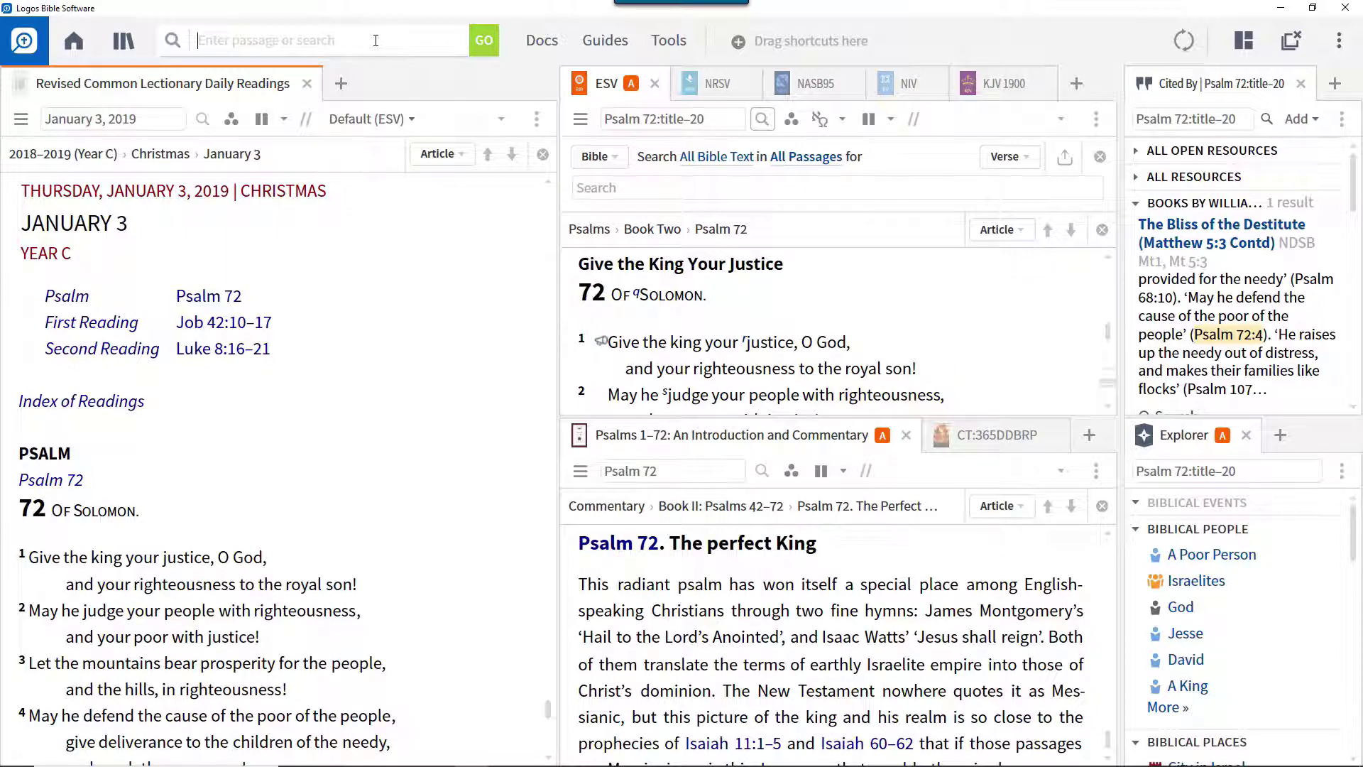
- Enter 'open topic study to forgiveness' and choose Open Topic Study Layout to Forgiveness
text(open topic study to forgiveness)
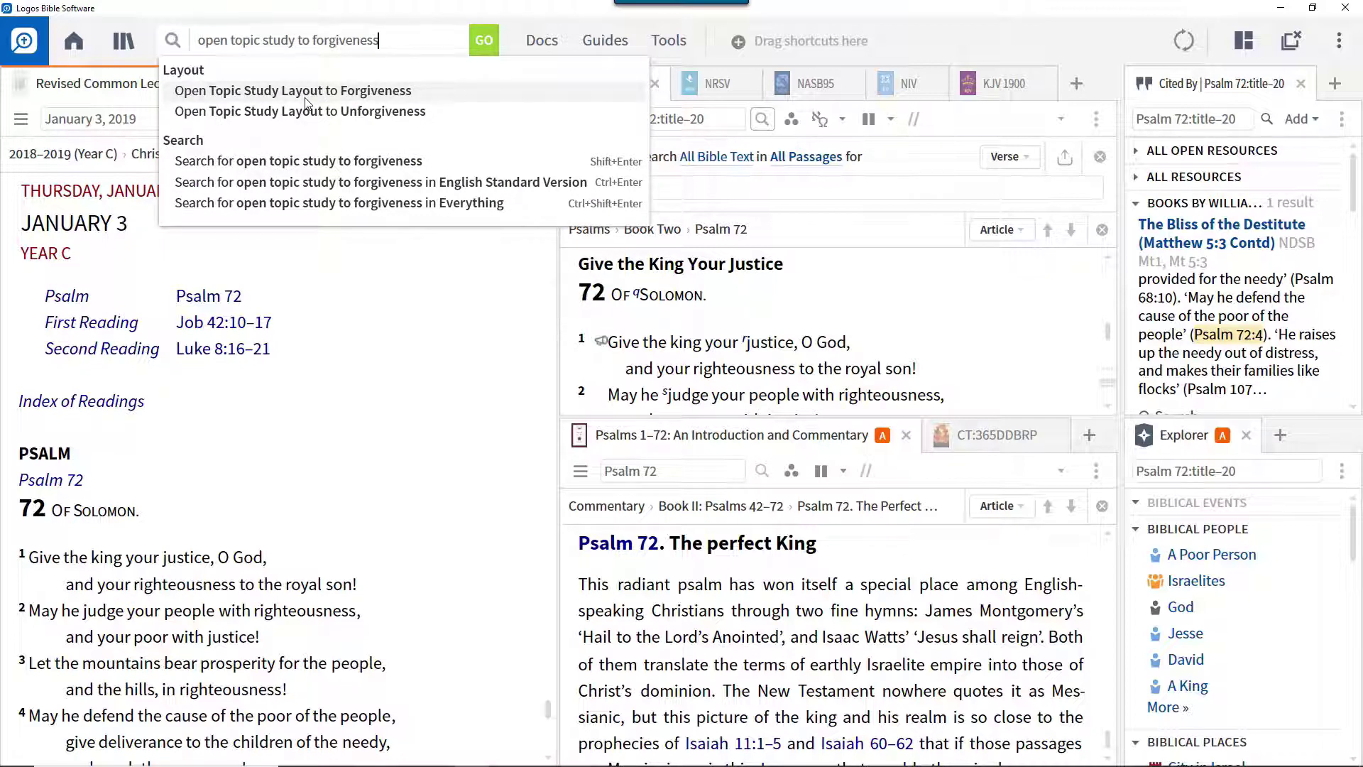
click(306, 97)
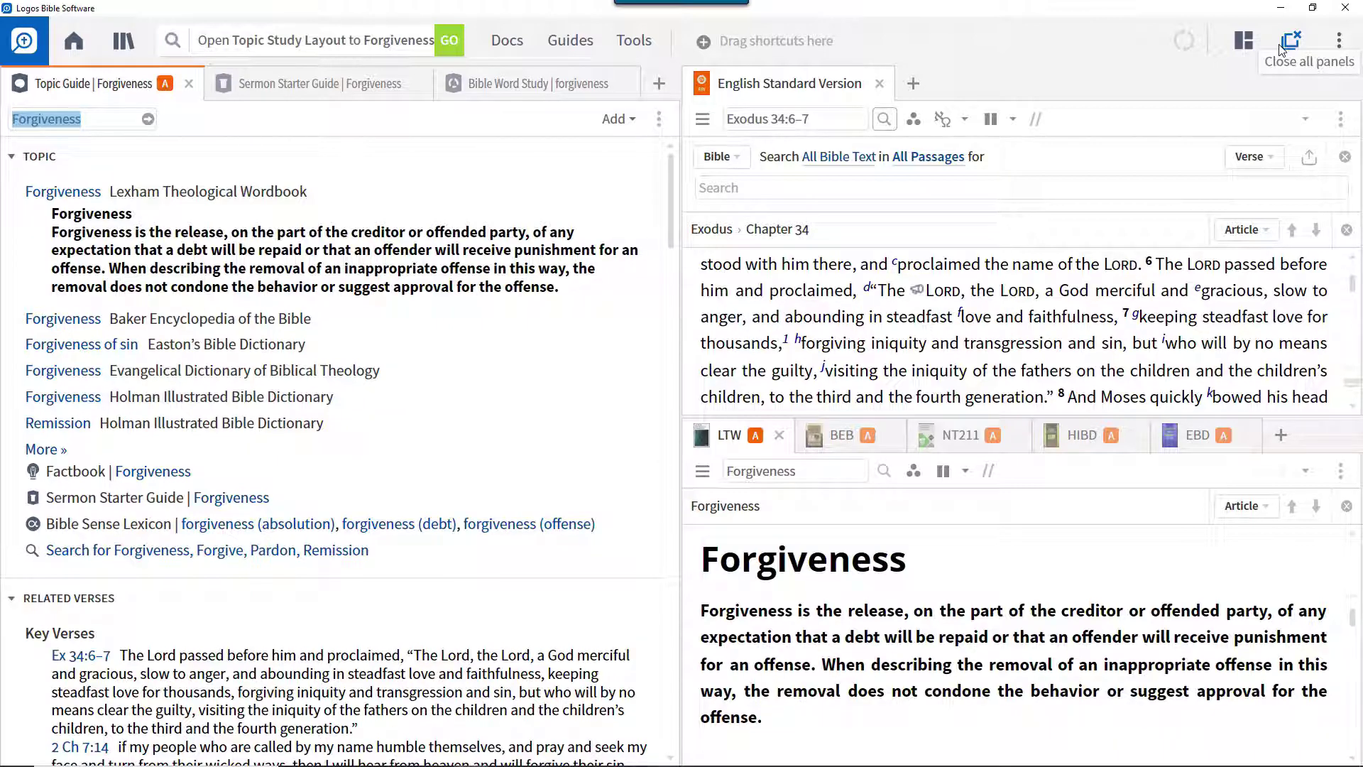
- Clear the workspace, open the ESV to John 1:1 and add a Passage Guide
click(1280, 48)
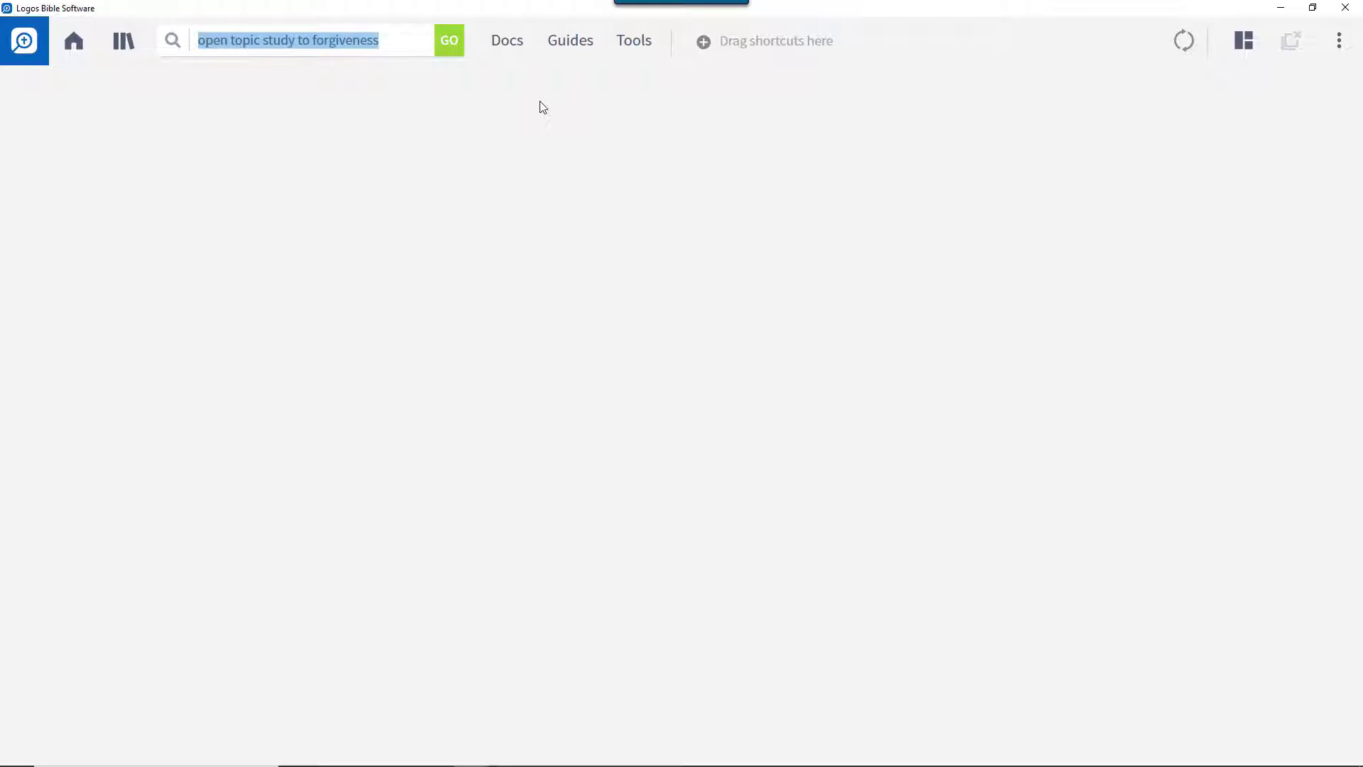
text(open esv to john 1:1)
key(Return)
click(568, 46)
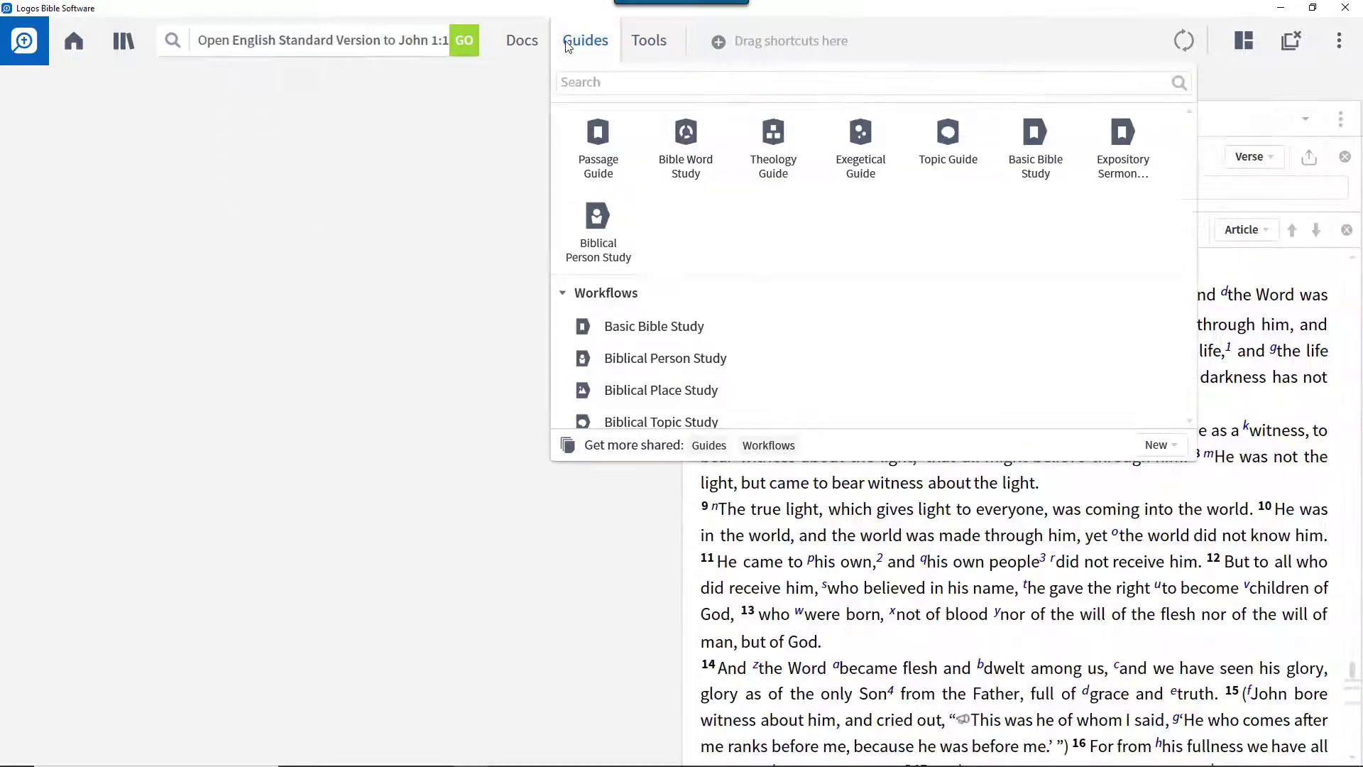
click(604, 158)
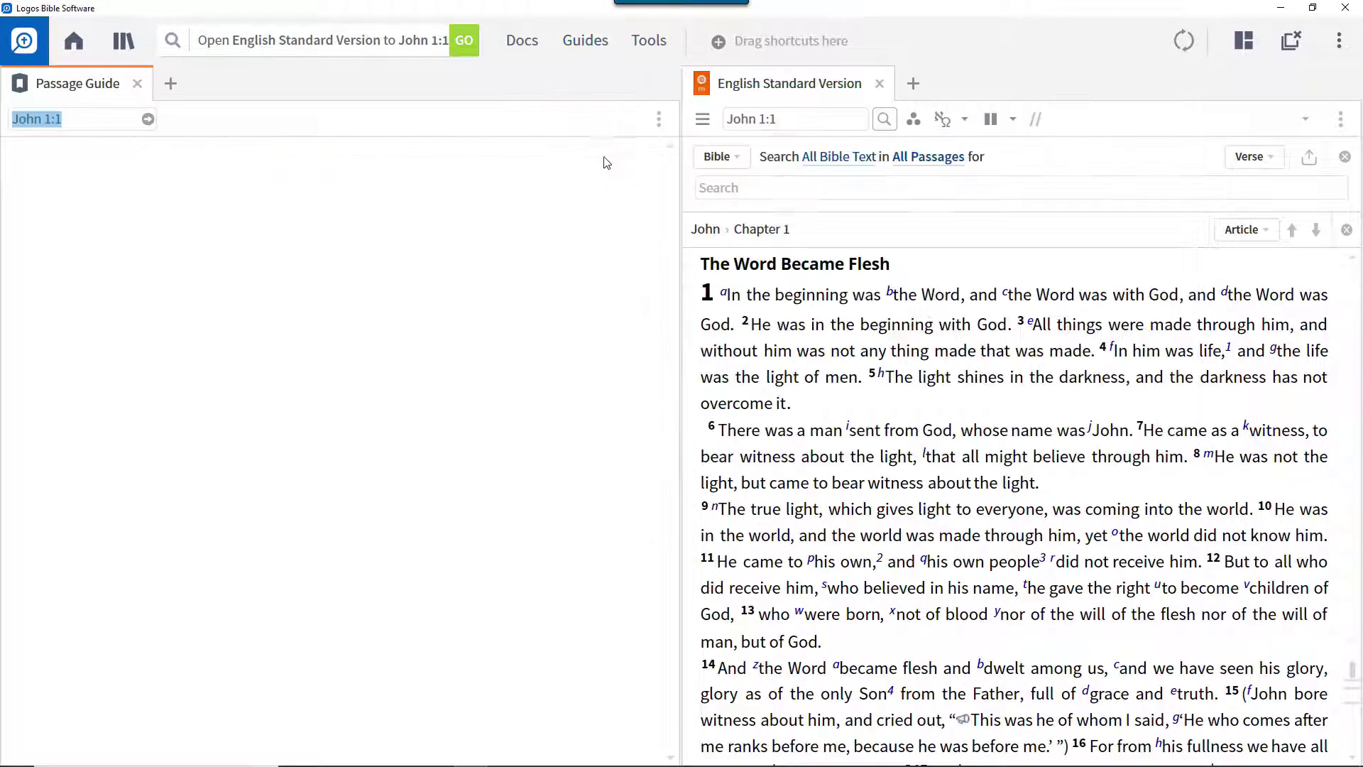
- Open John: An Introduction and Commentary and link it and the ESV to set A
click(319, 40)
text(open john john)
key(Return)
click(1341, 118)
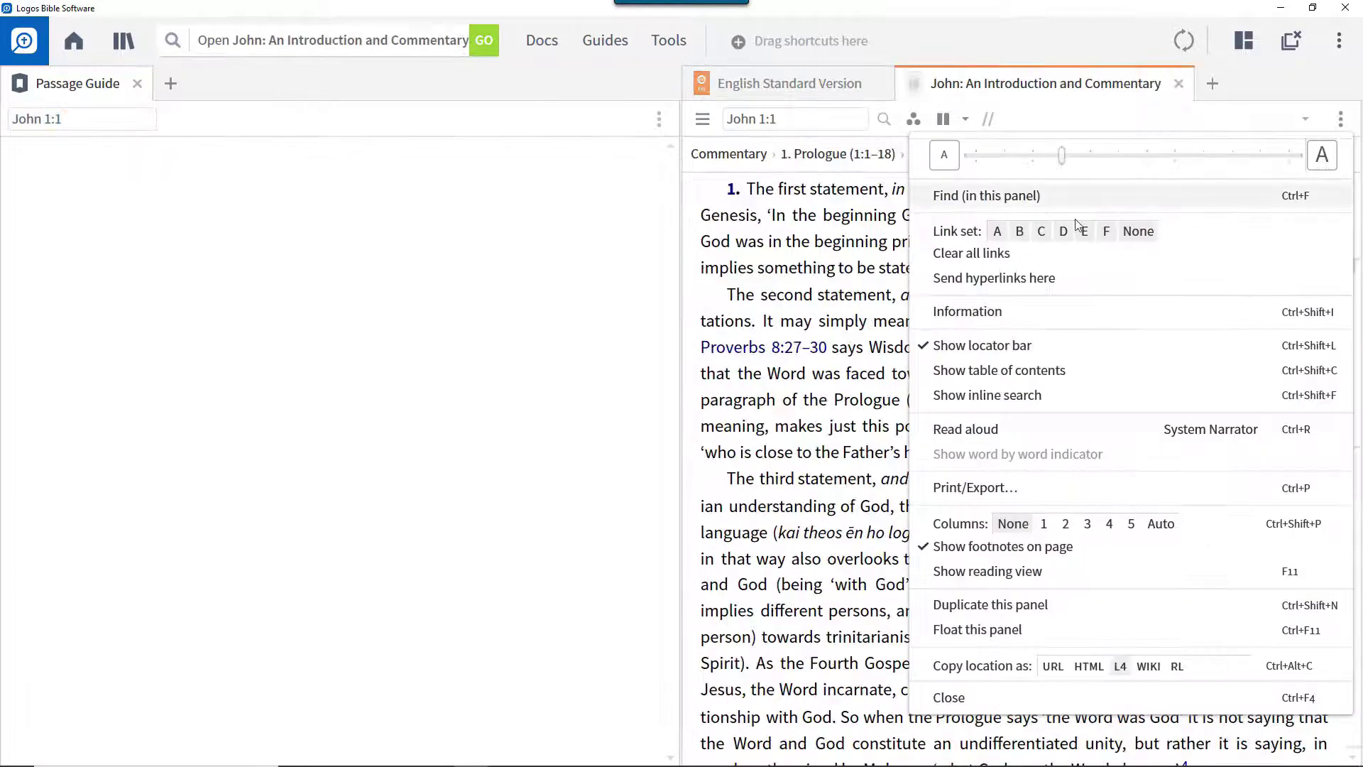
click(996, 231)
click(788, 83)
click(1340, 119)
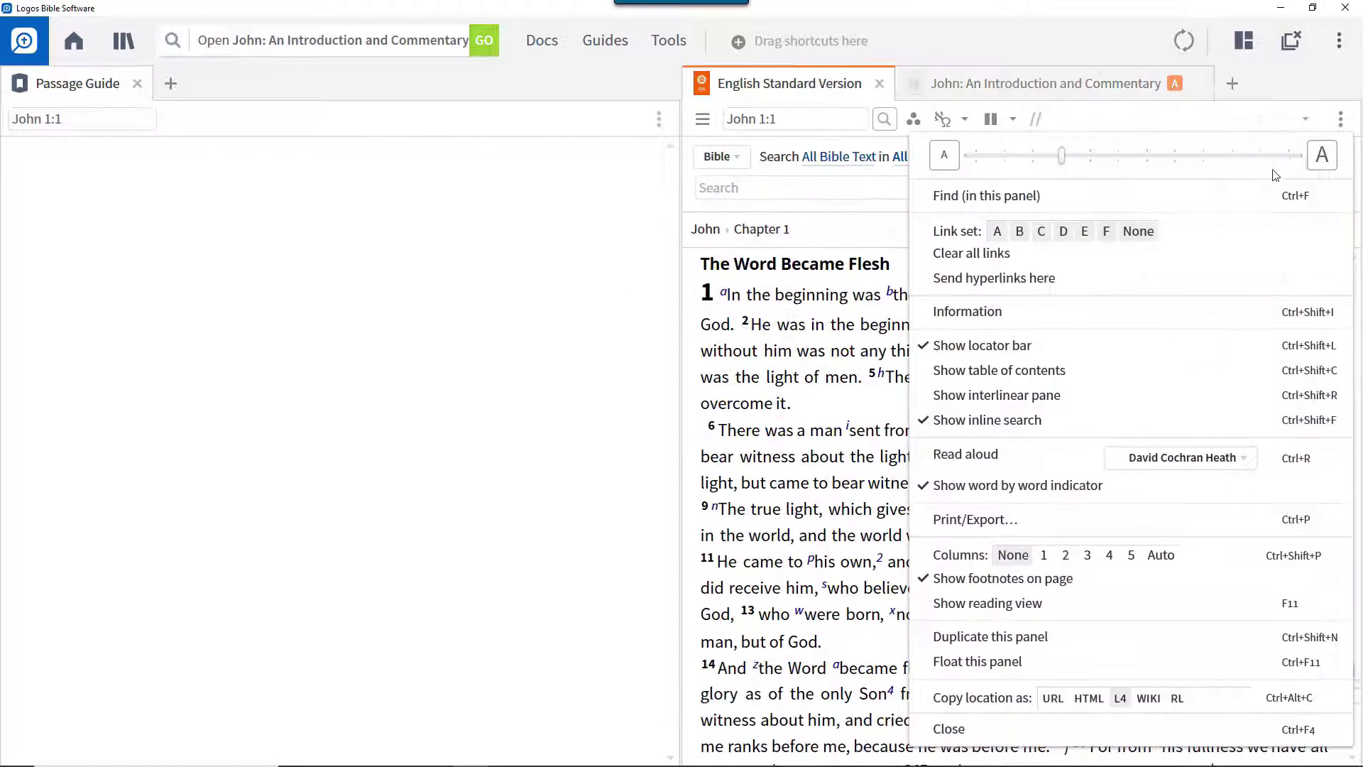
click(997, 231)
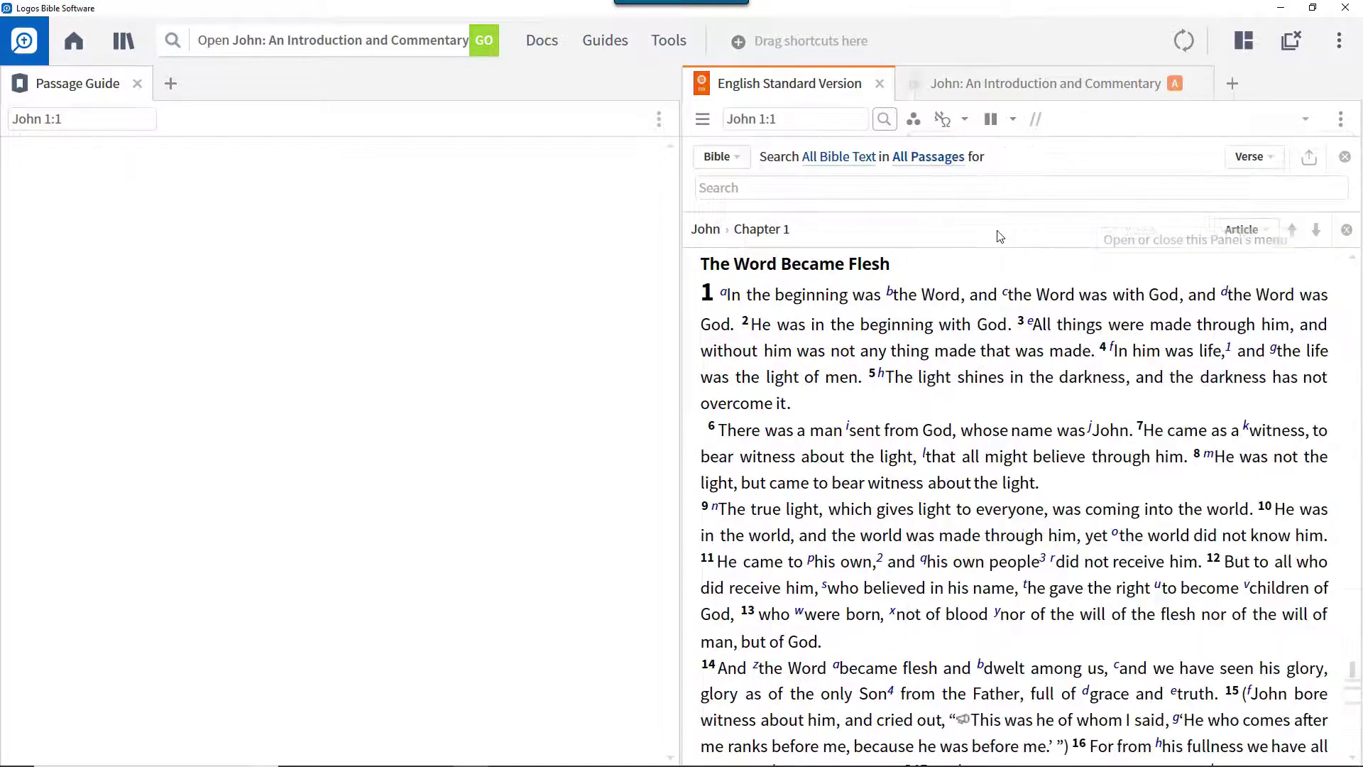
- Add a Bible Word Study guide linked to set A
click(587, 48)
click(687, 168)
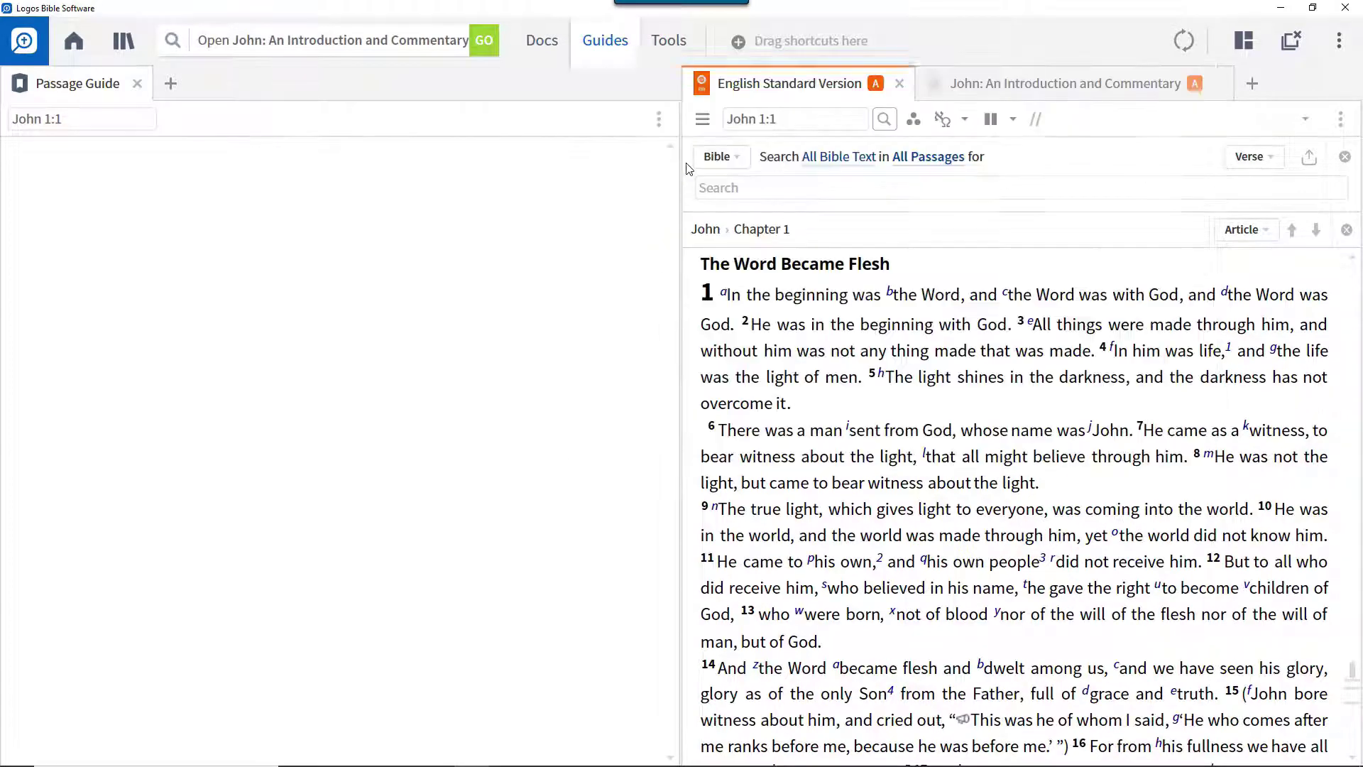
click(659, 118)
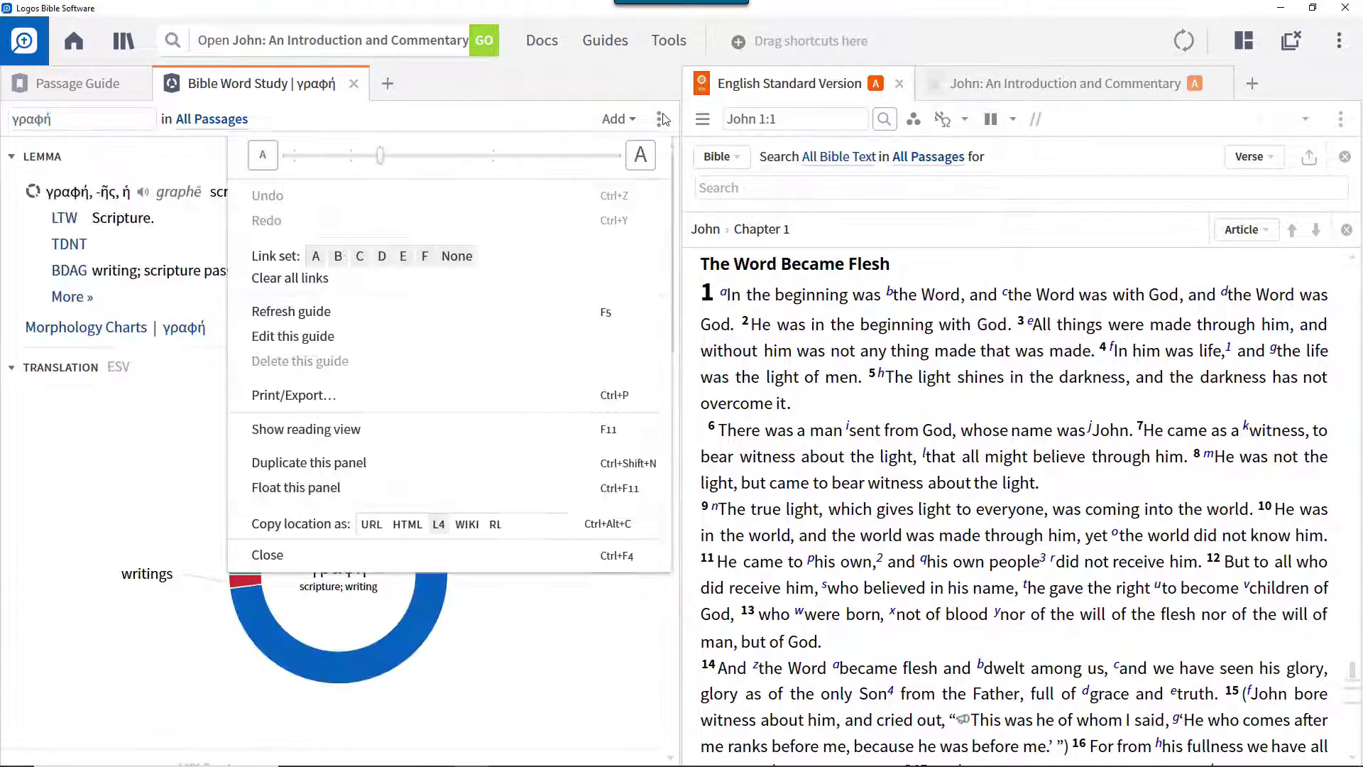
click(315, 255)
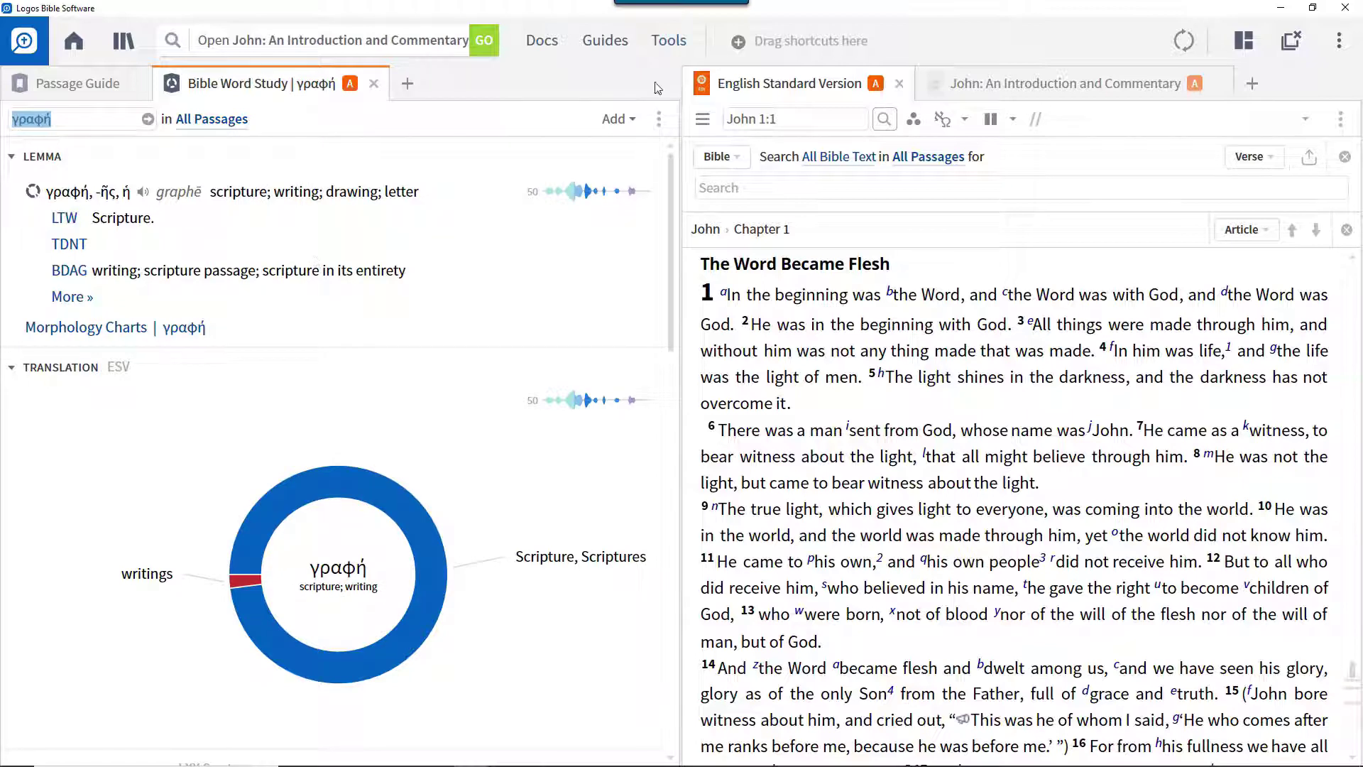
- Add an Explorer panel, place the commentary below the ESV and give the word study its own column
click(668, 40)
scroll(709, 365, down, 5)
click(707, 361)
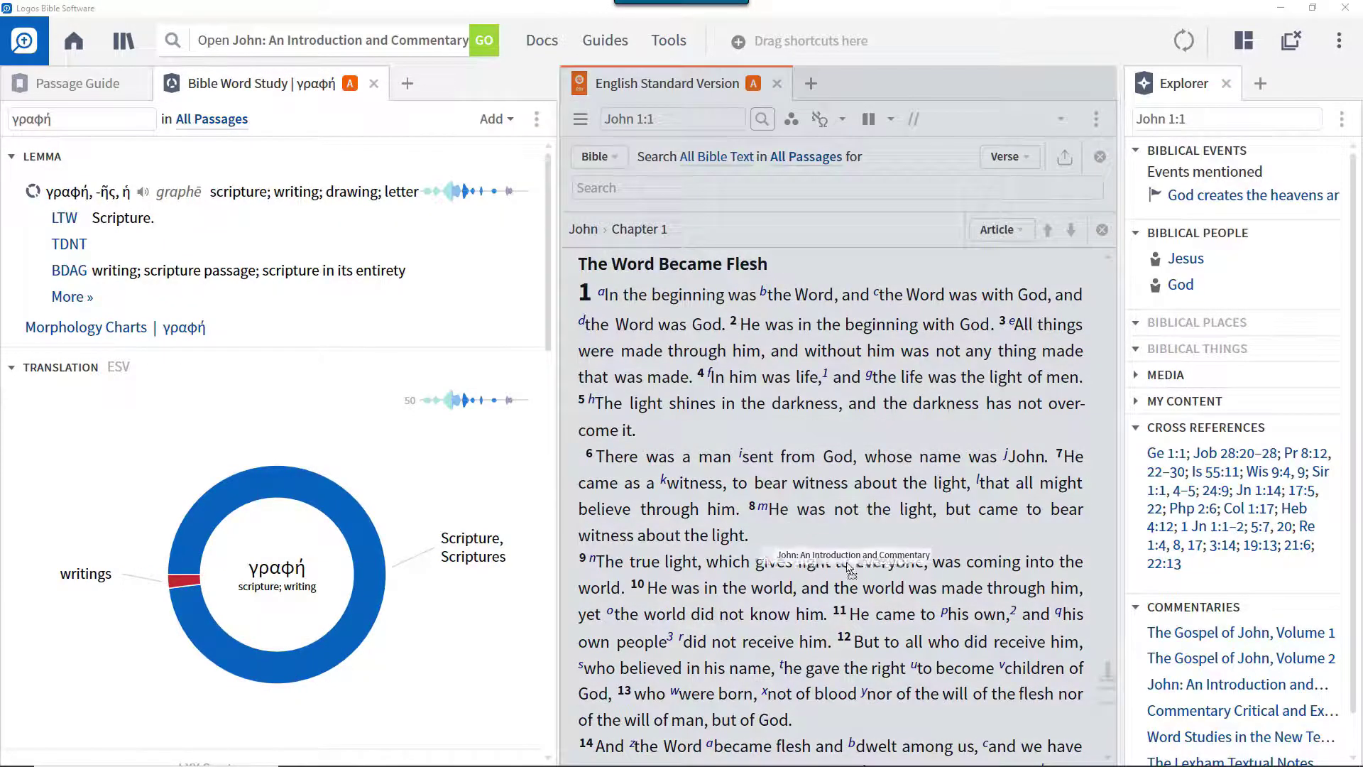
drag(850, 567, 850, 568)
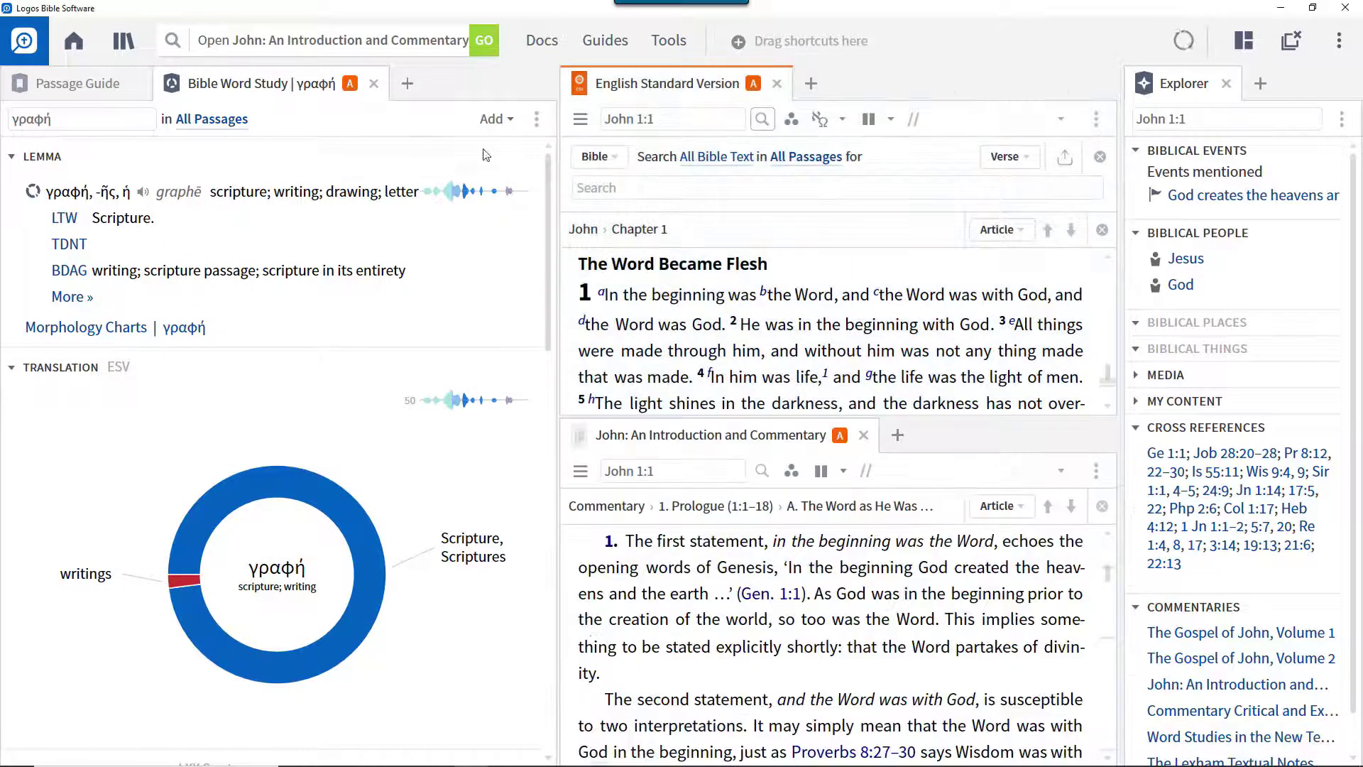
drag(252, 83, 558, 169)
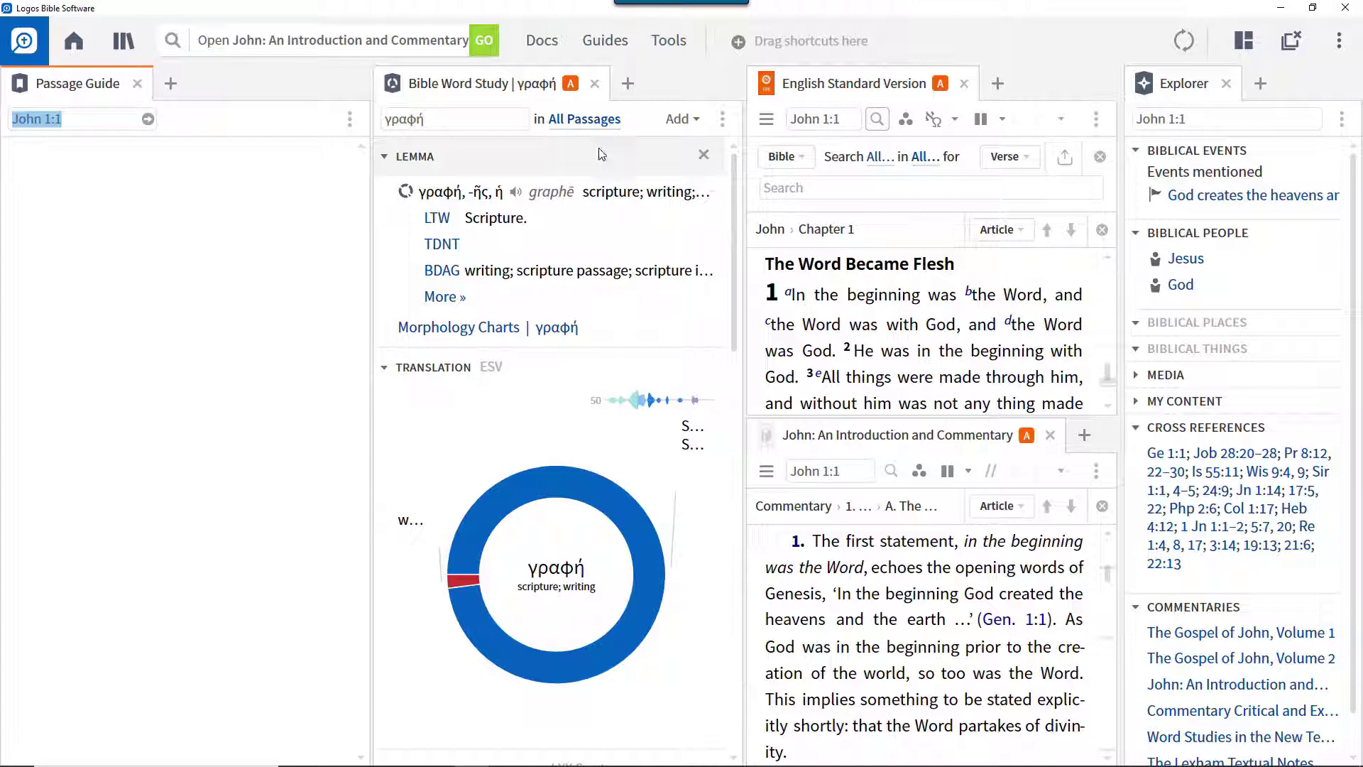
- Save the workspace as named layout 'Detailed Passage Study' and scroll the layouts list to it
click(1244, 44)
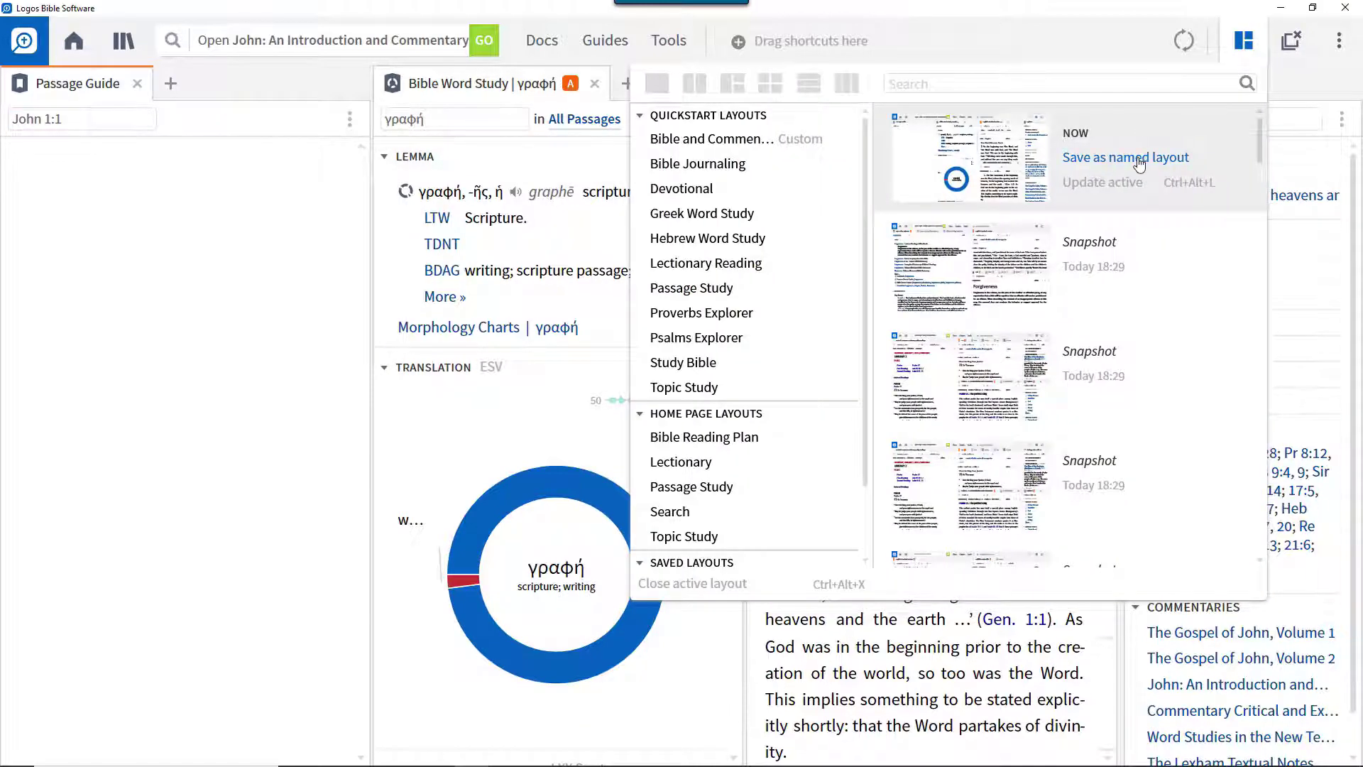
click(1139, 157)
text(Detailed Passage Study)
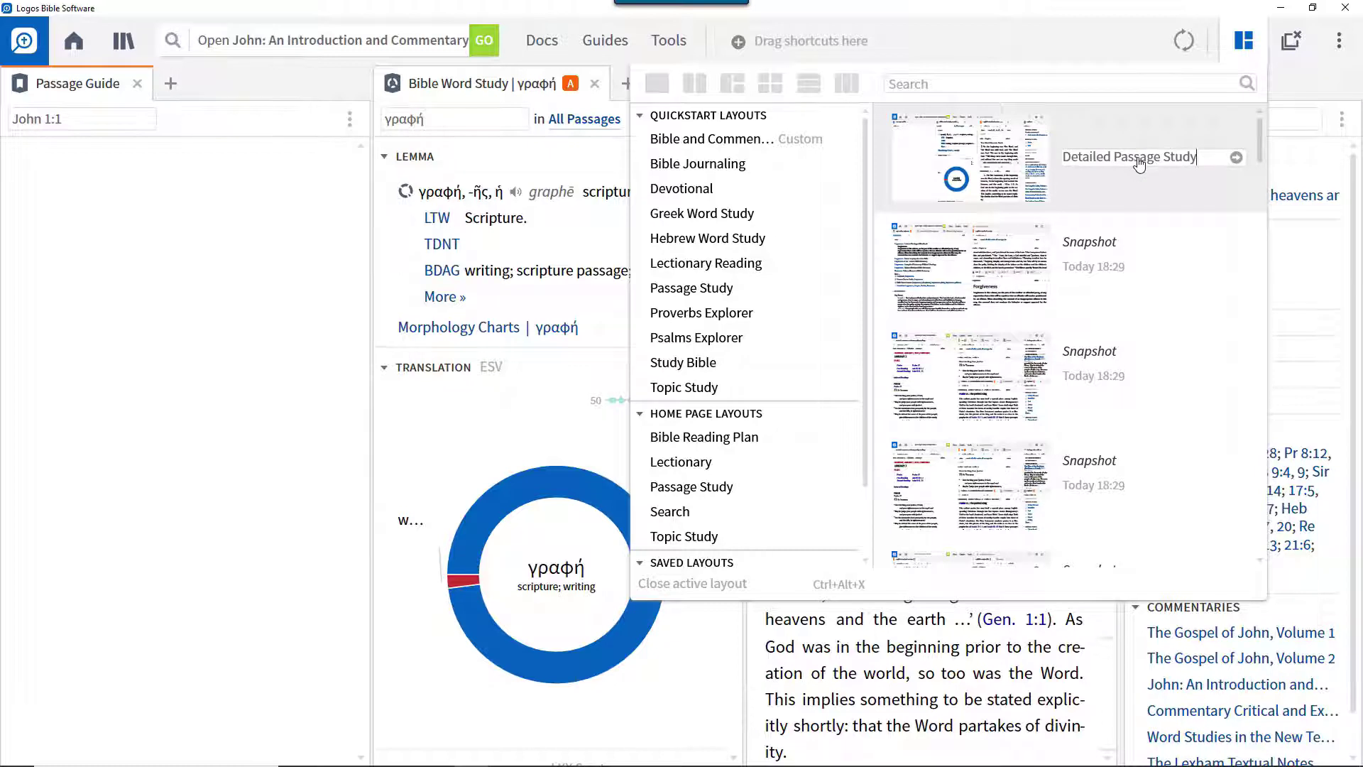
key(Return)
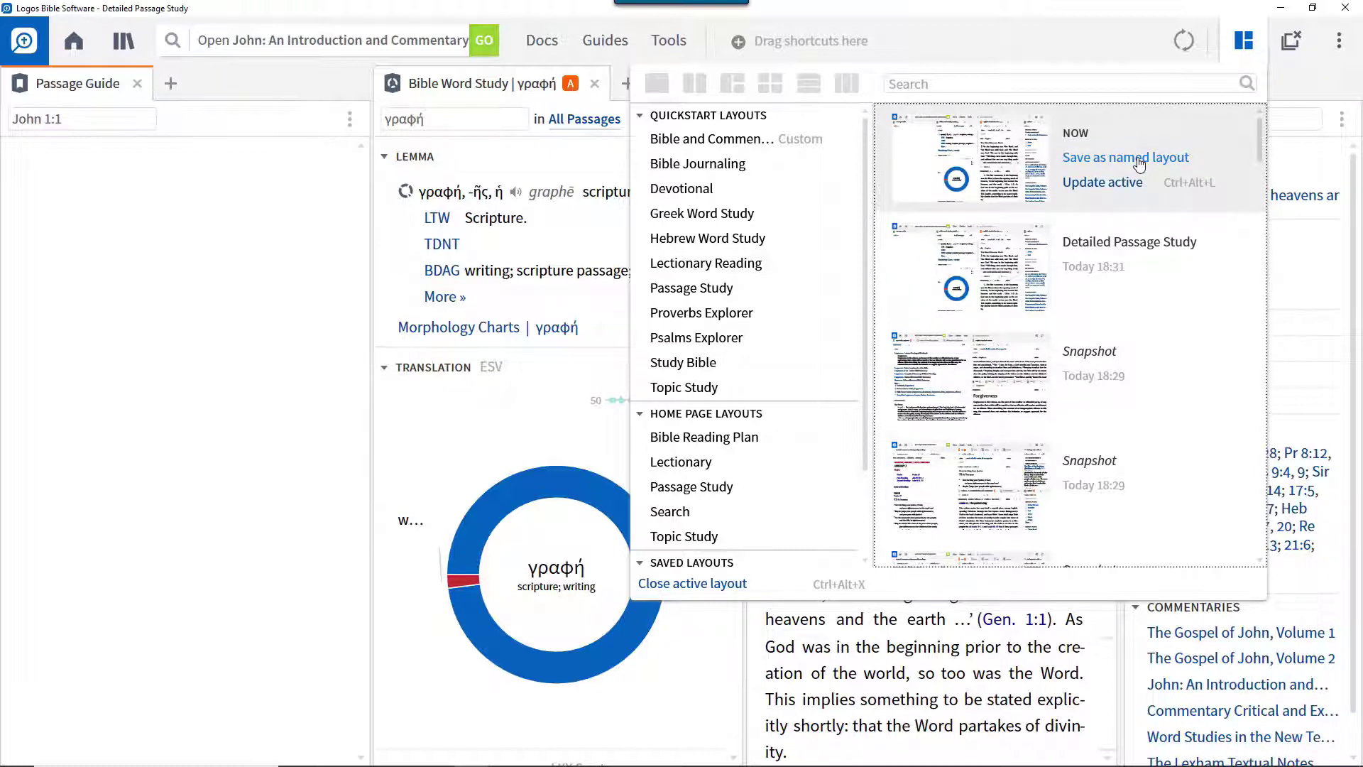
mouse_move(1107, 307)
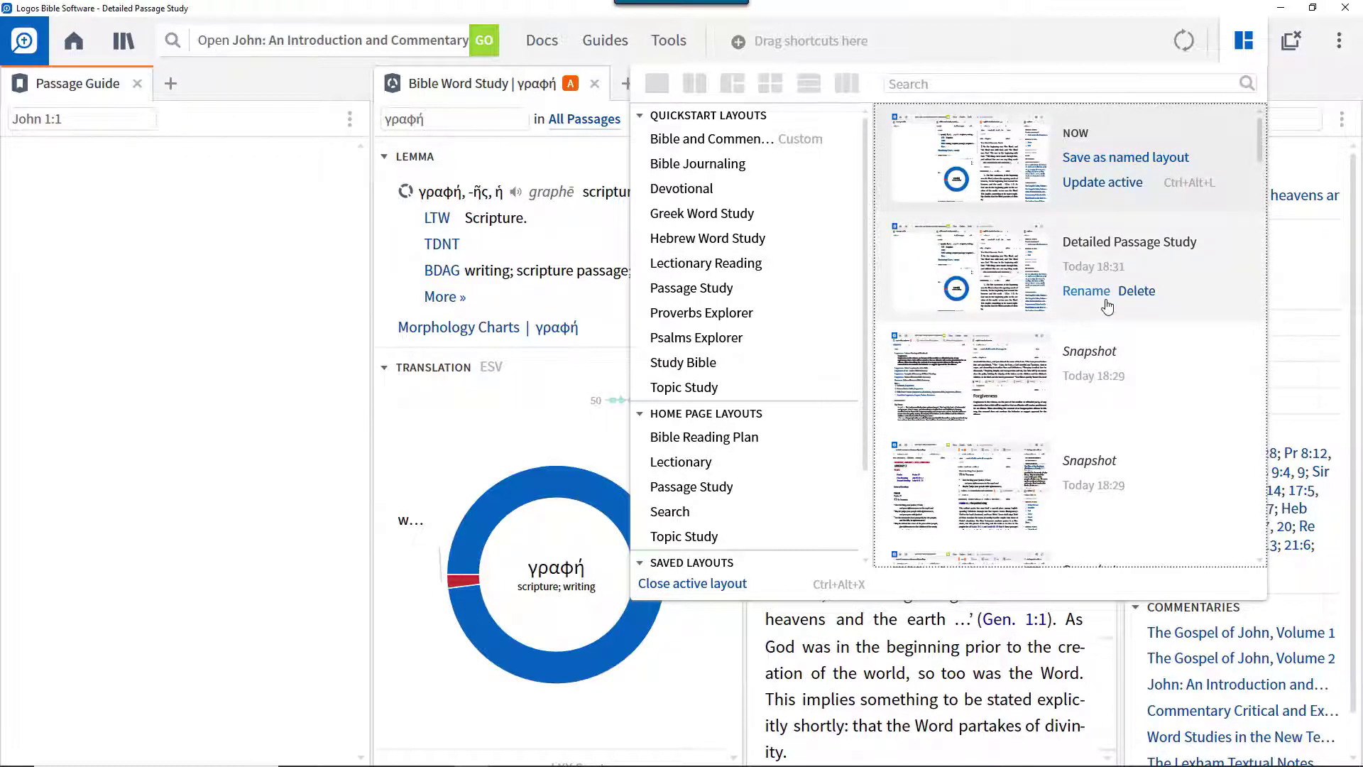
scroll(1108, 306, down, 1)
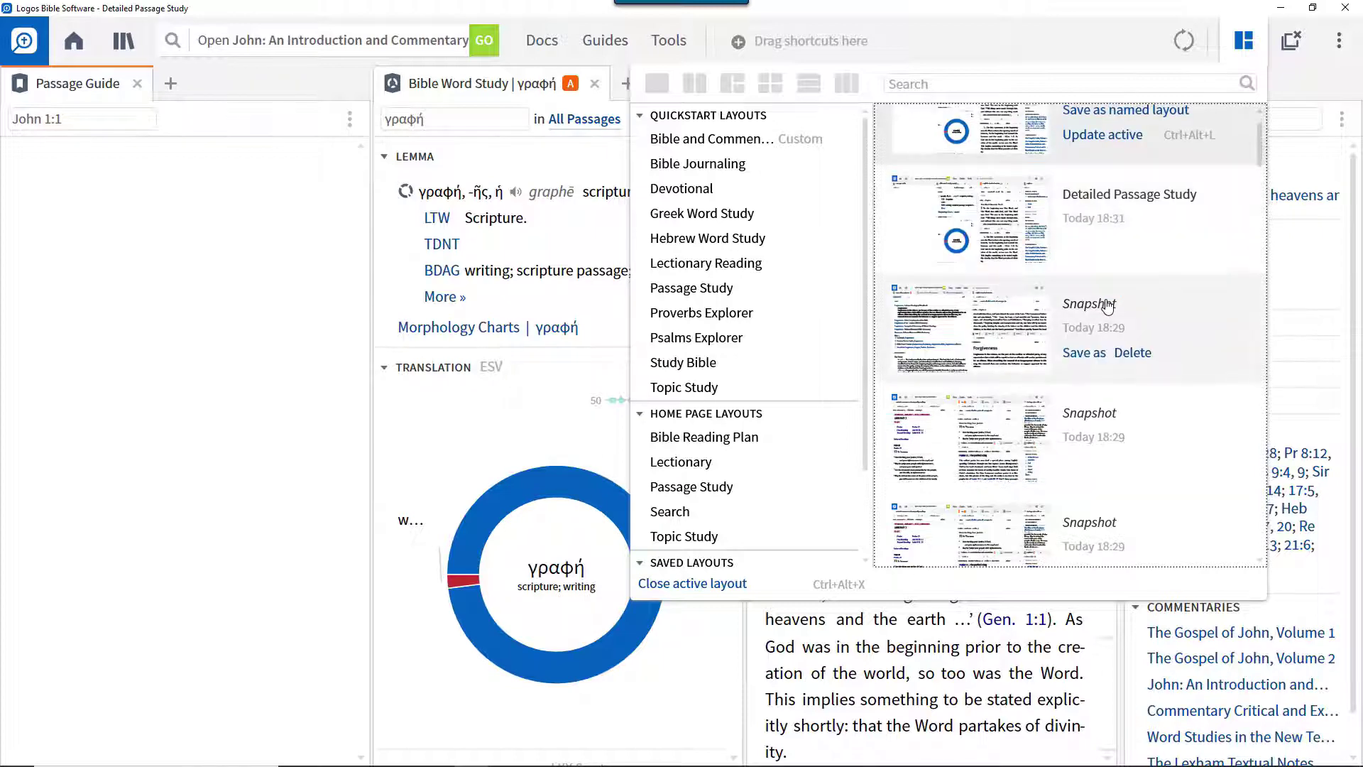
scroll(1107, 305, down, 3)
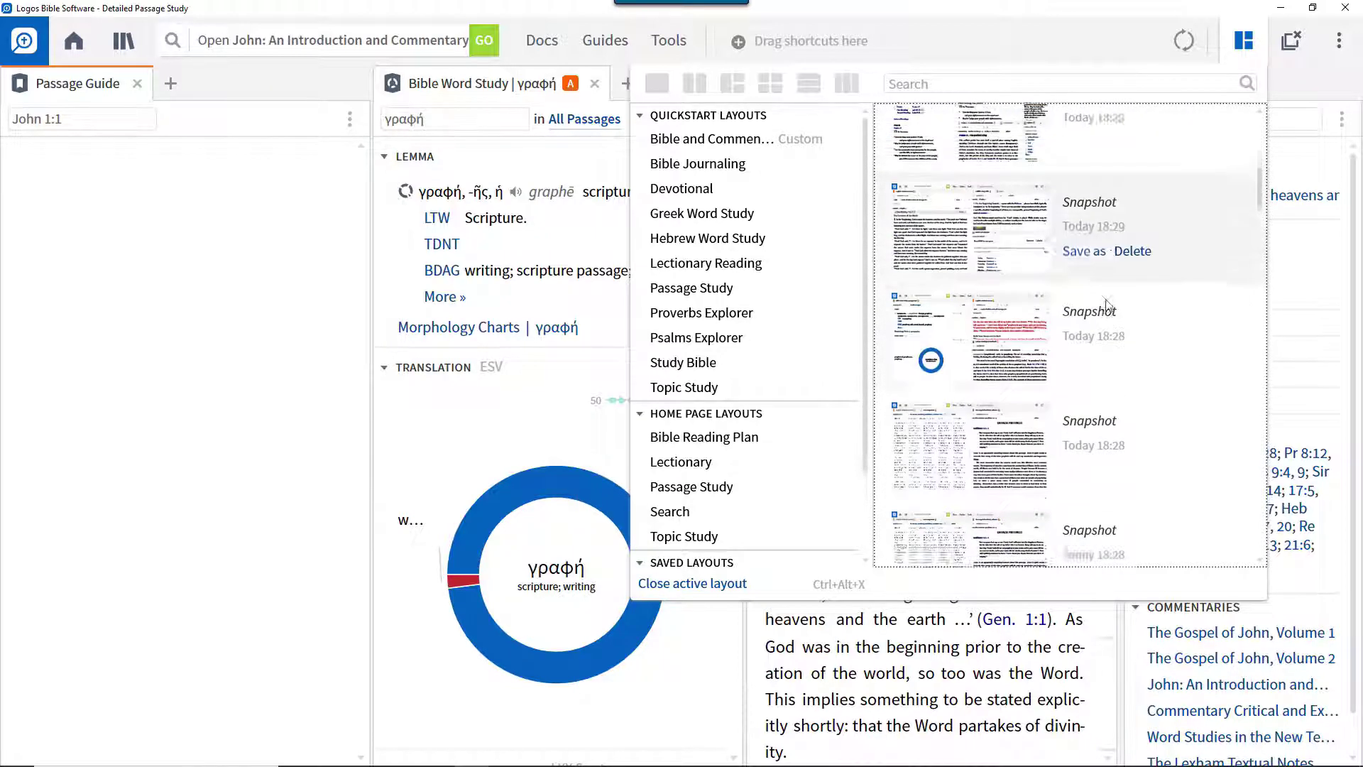
scroll(1107, 305, down, 5)
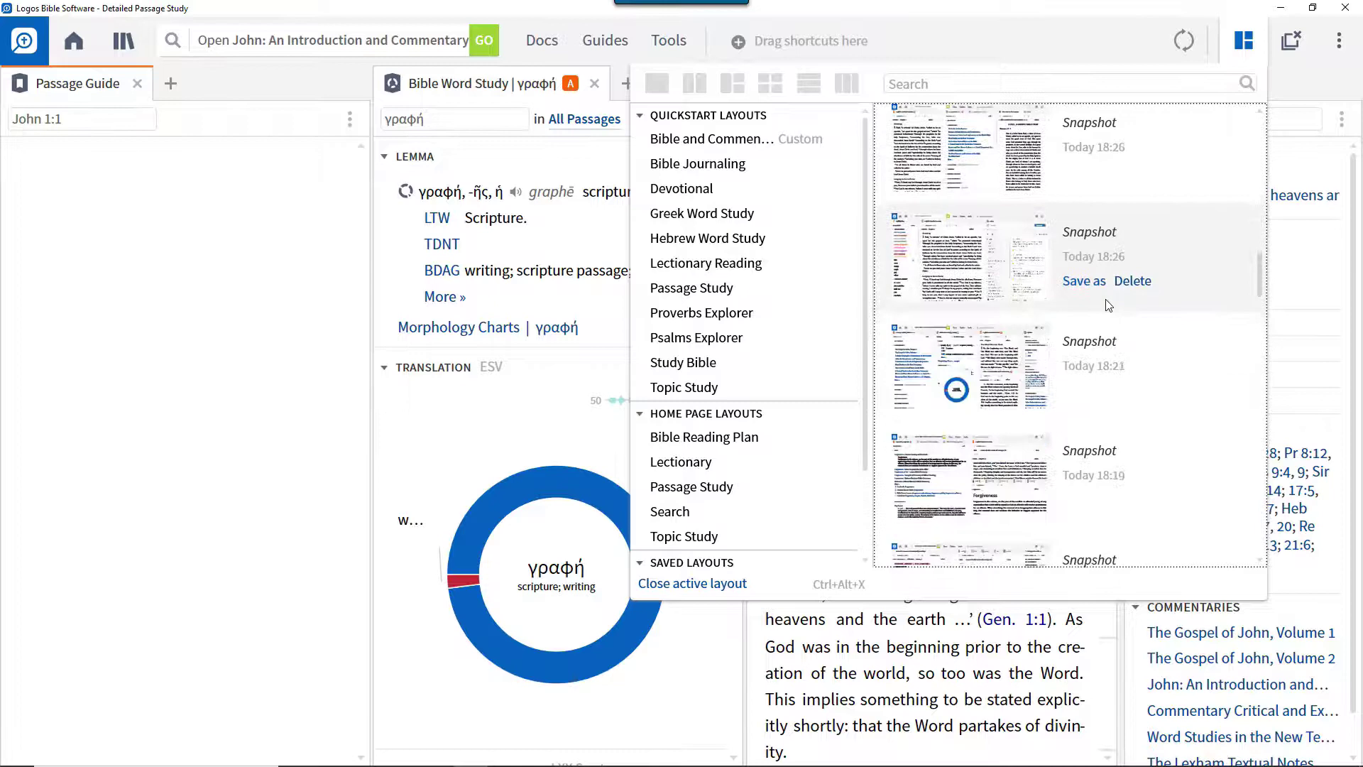
scroll(1109, 305, down, 8)
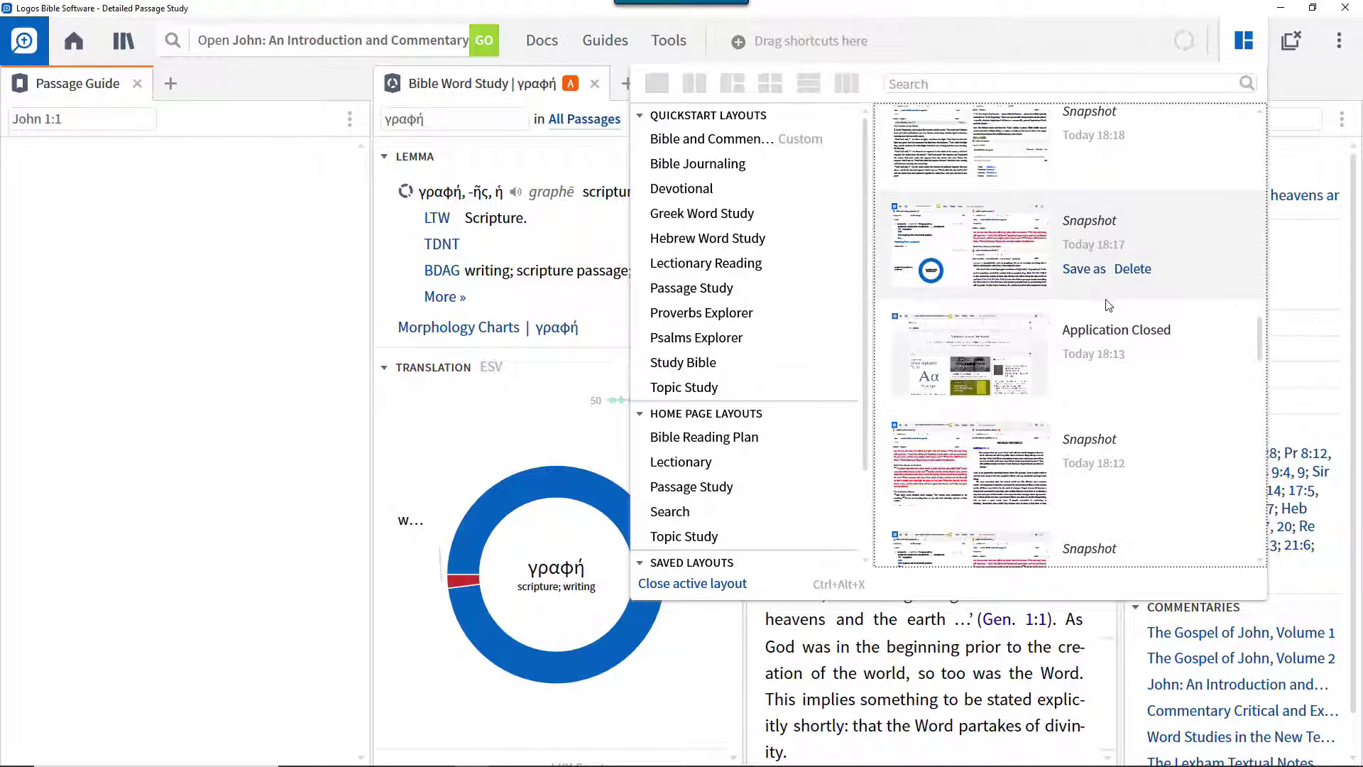
- Close all panels and restore the Detailed Passage Study layout
click(1292, 47)
click(1292, 47)
click(1244, 41)
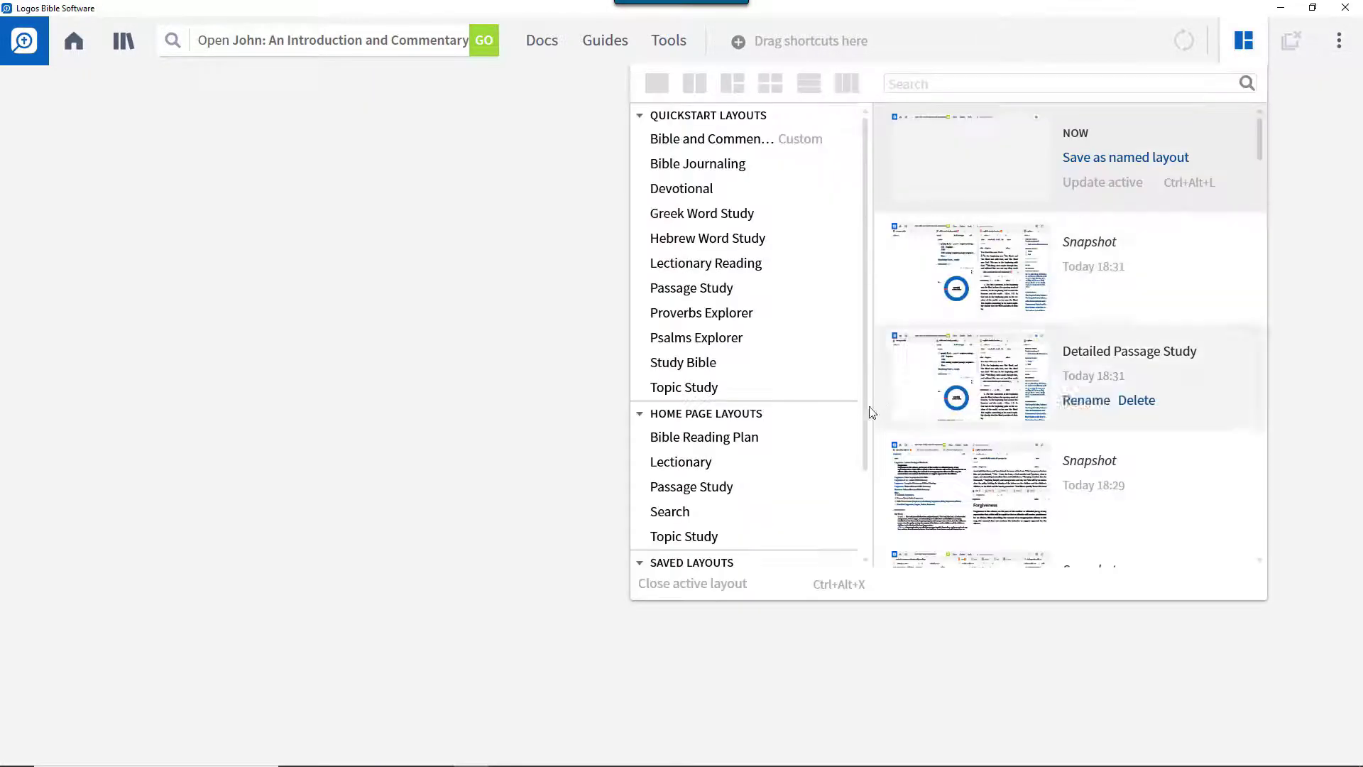
scroll(797, 415, down, 2)
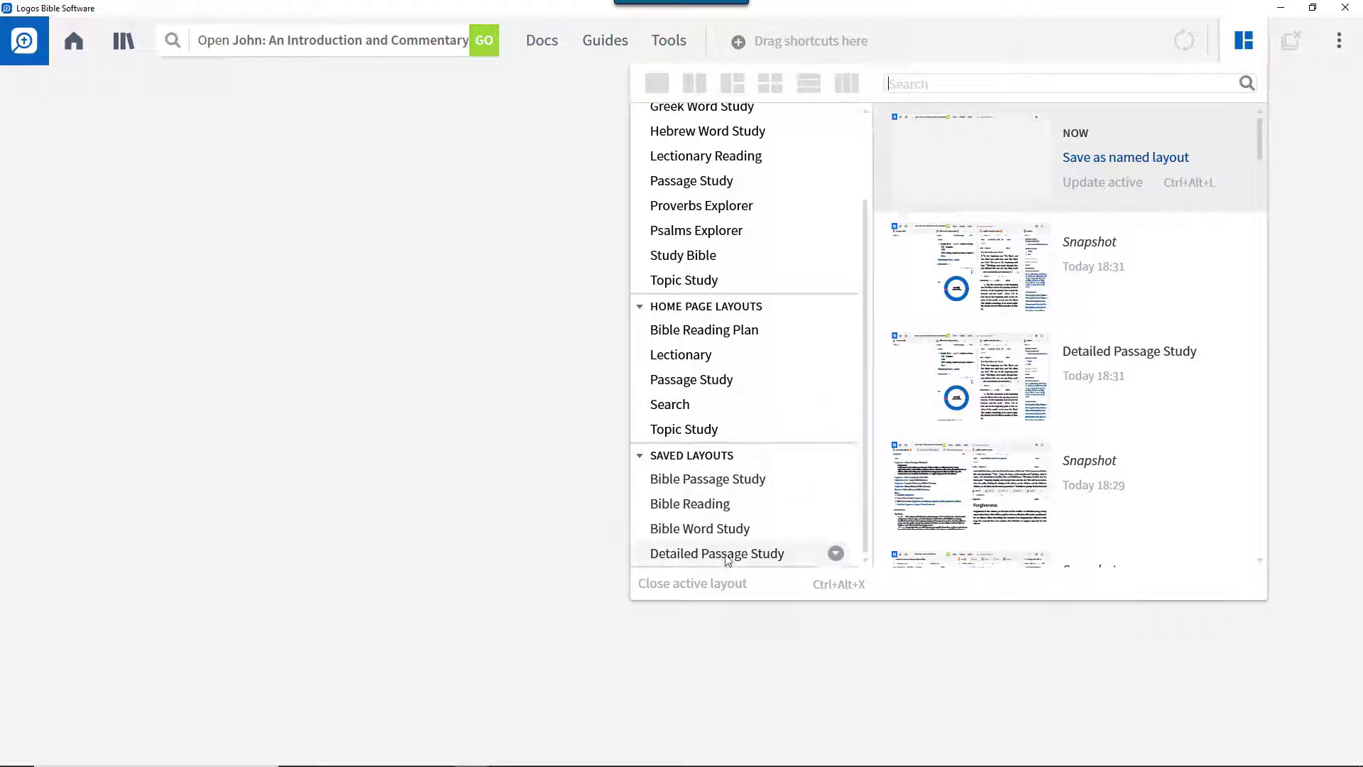
click(754, 554)
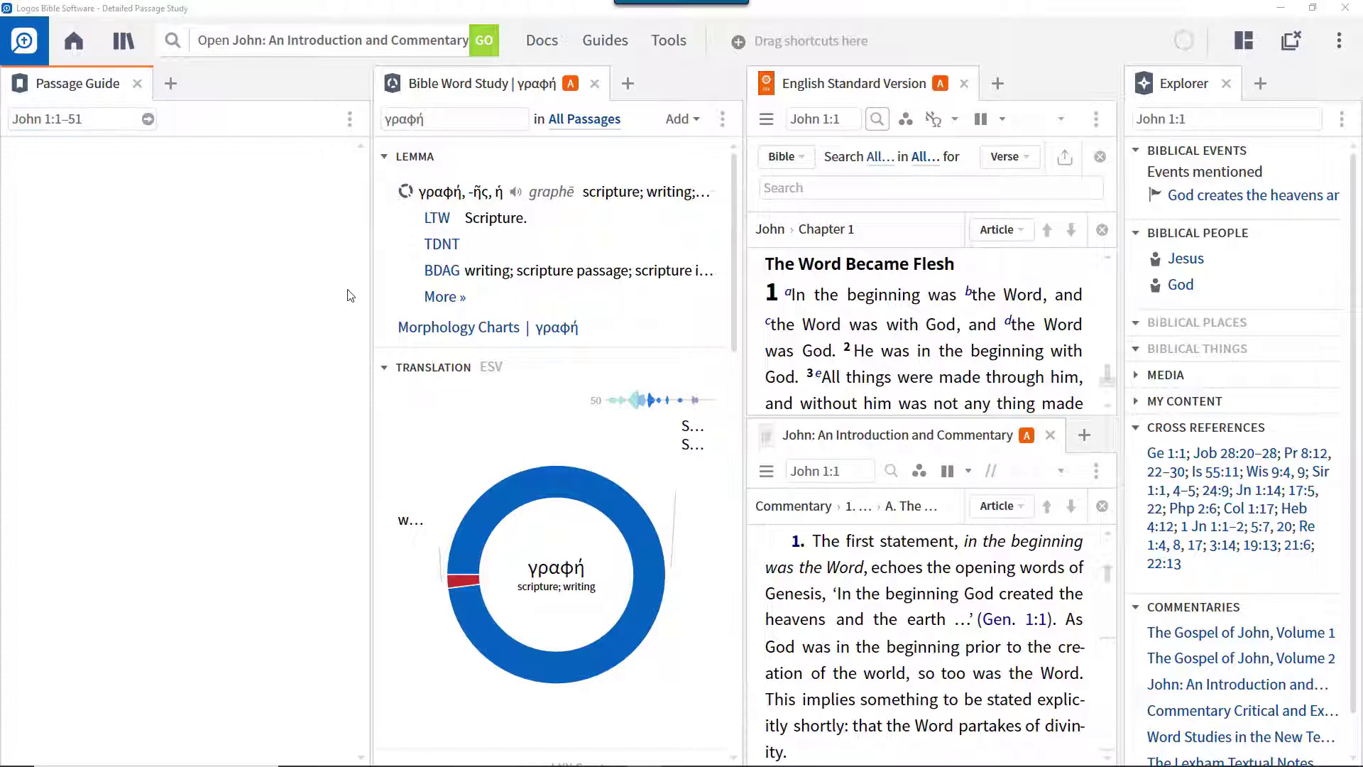
- Add an Exegetical Guide beside the Passage Guide and update the active layout
click(596, 44)
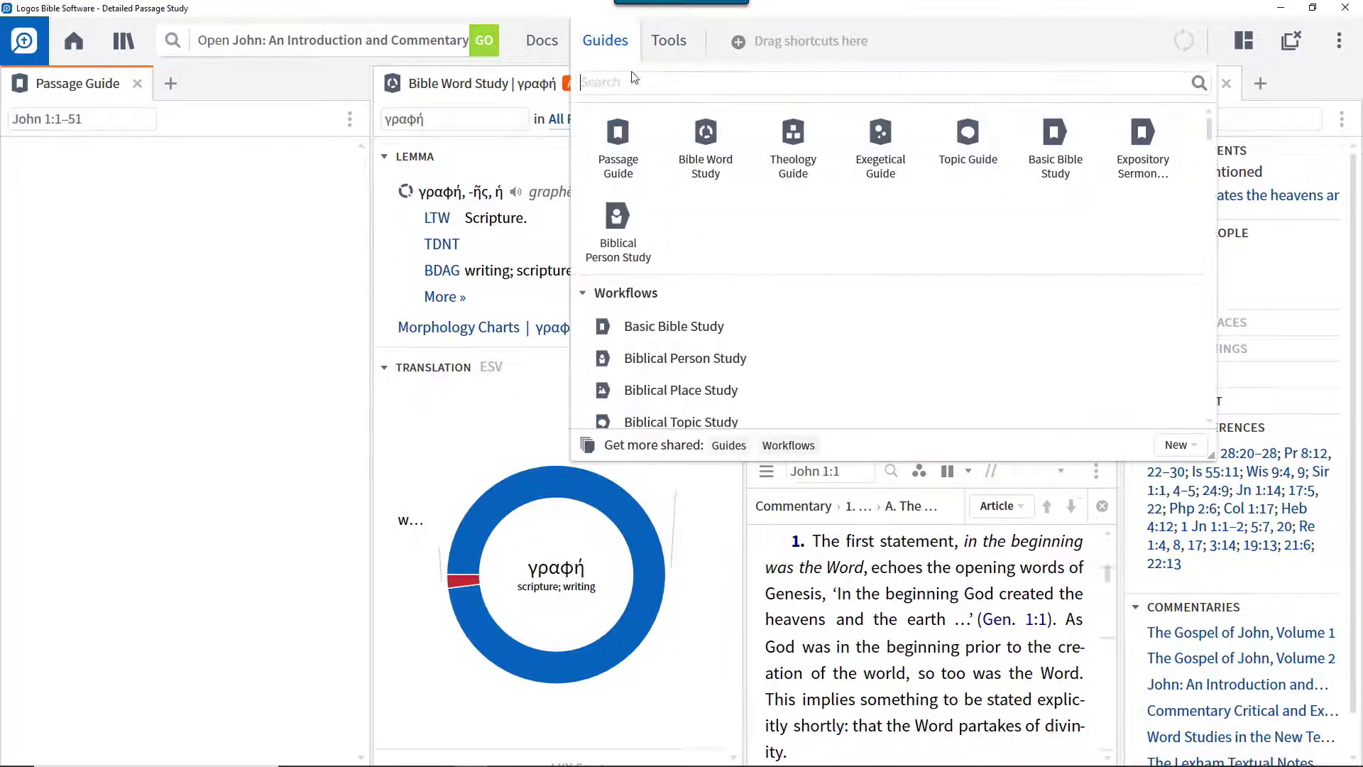
drag(880, 139, 224, 101)
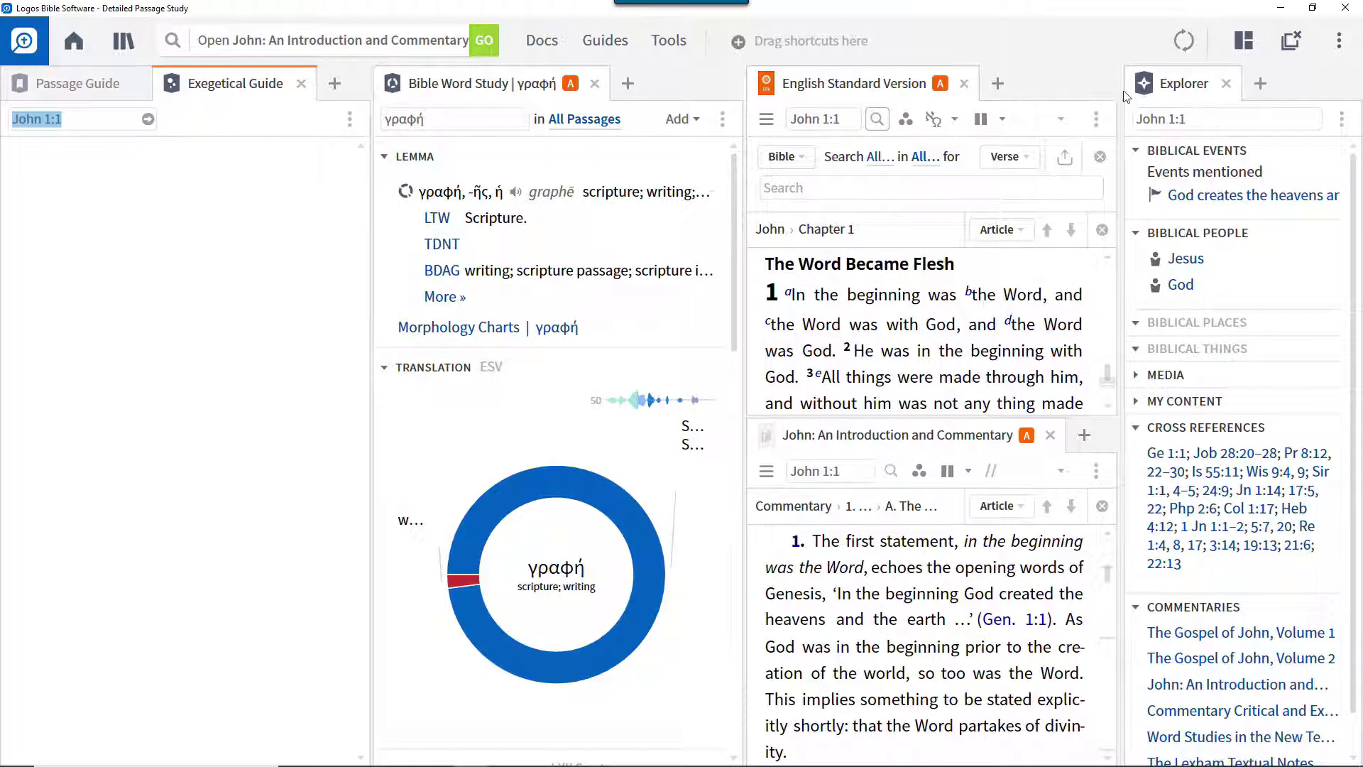
click(1244, 40)
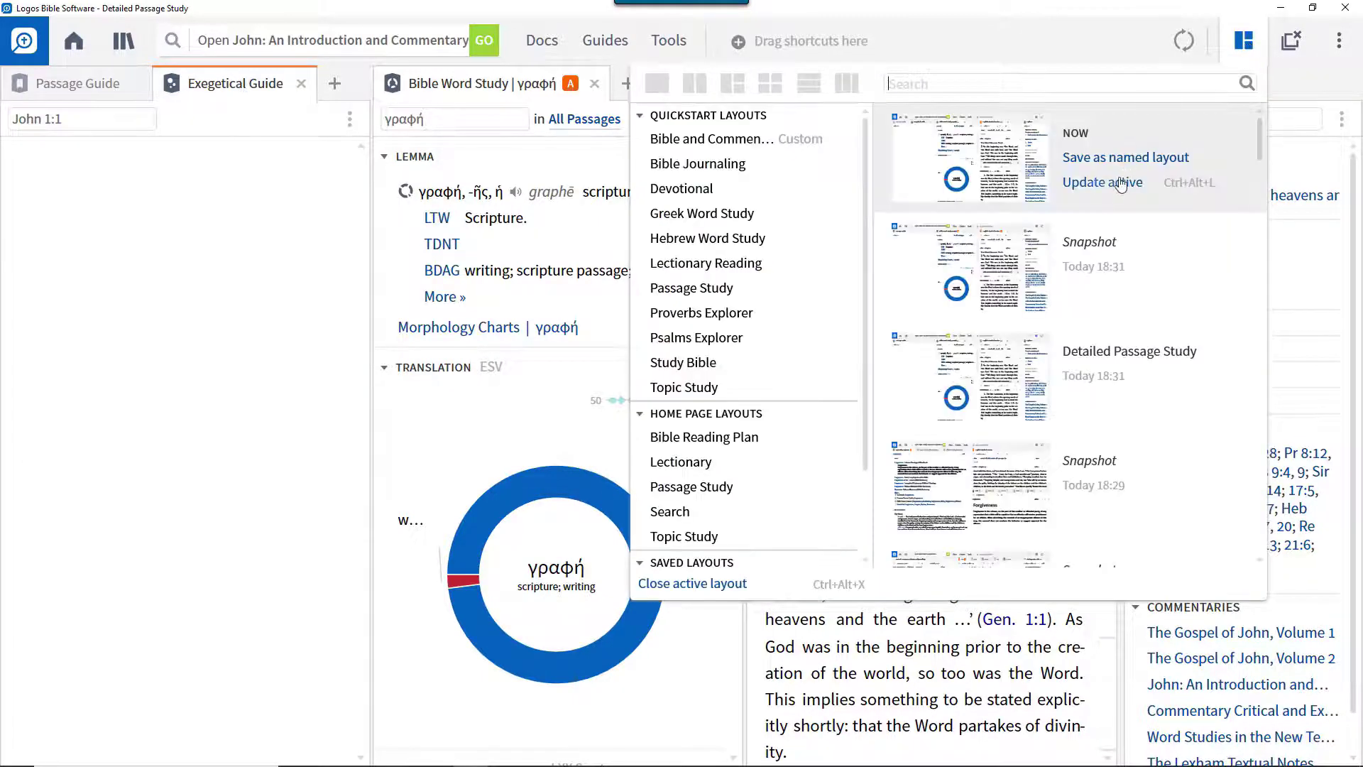
click(1120, 183)
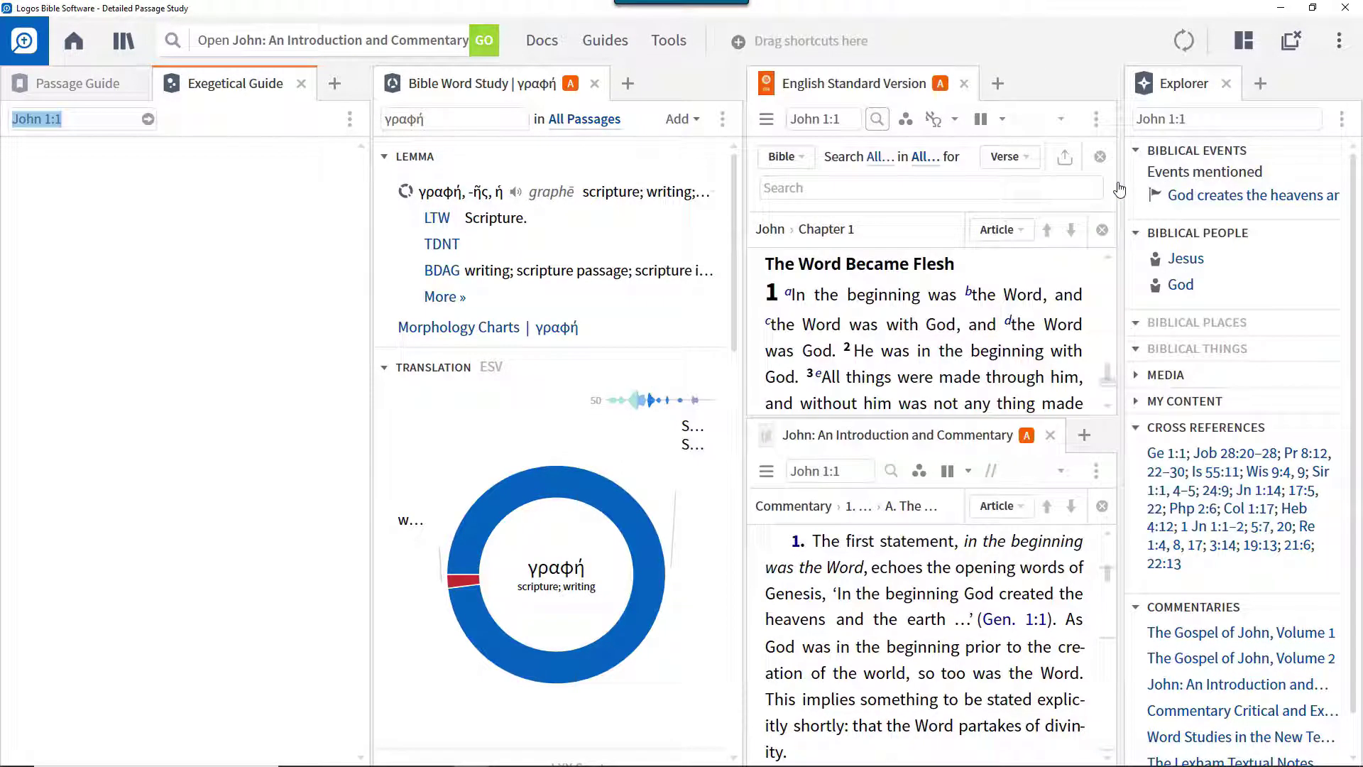